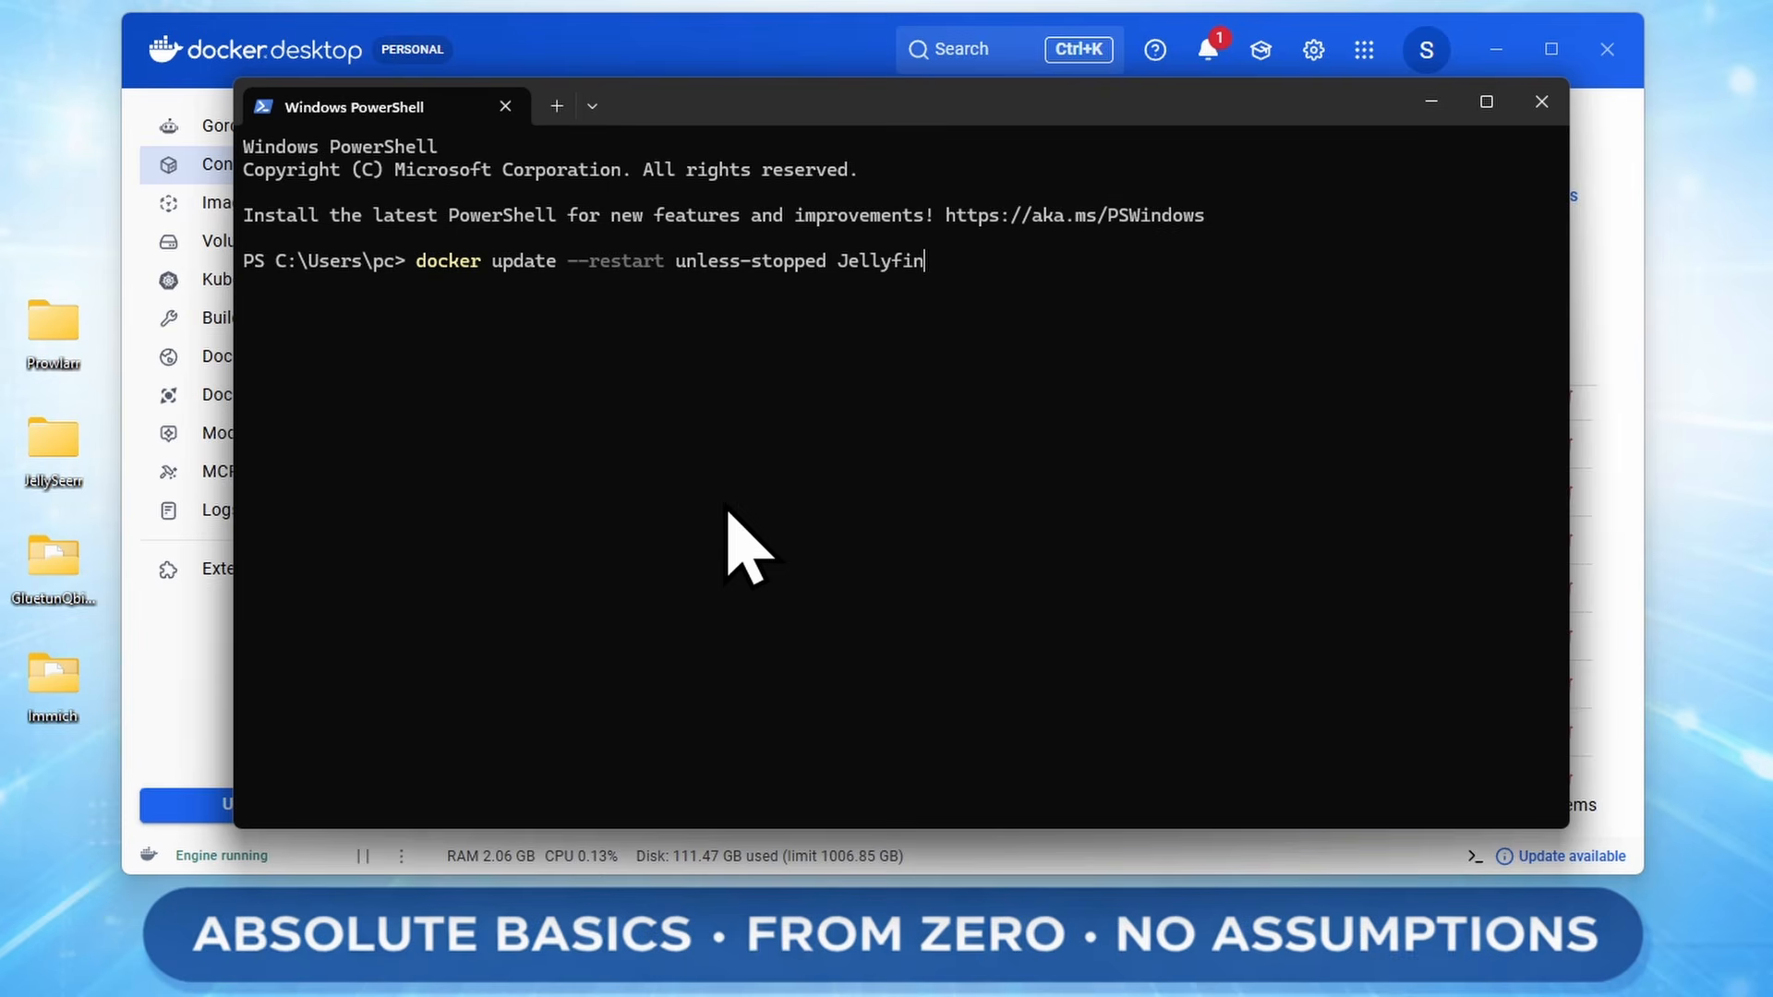
Run docker update --restart unless-stopped Jellyfin to change the container's restart policy
key("Return")
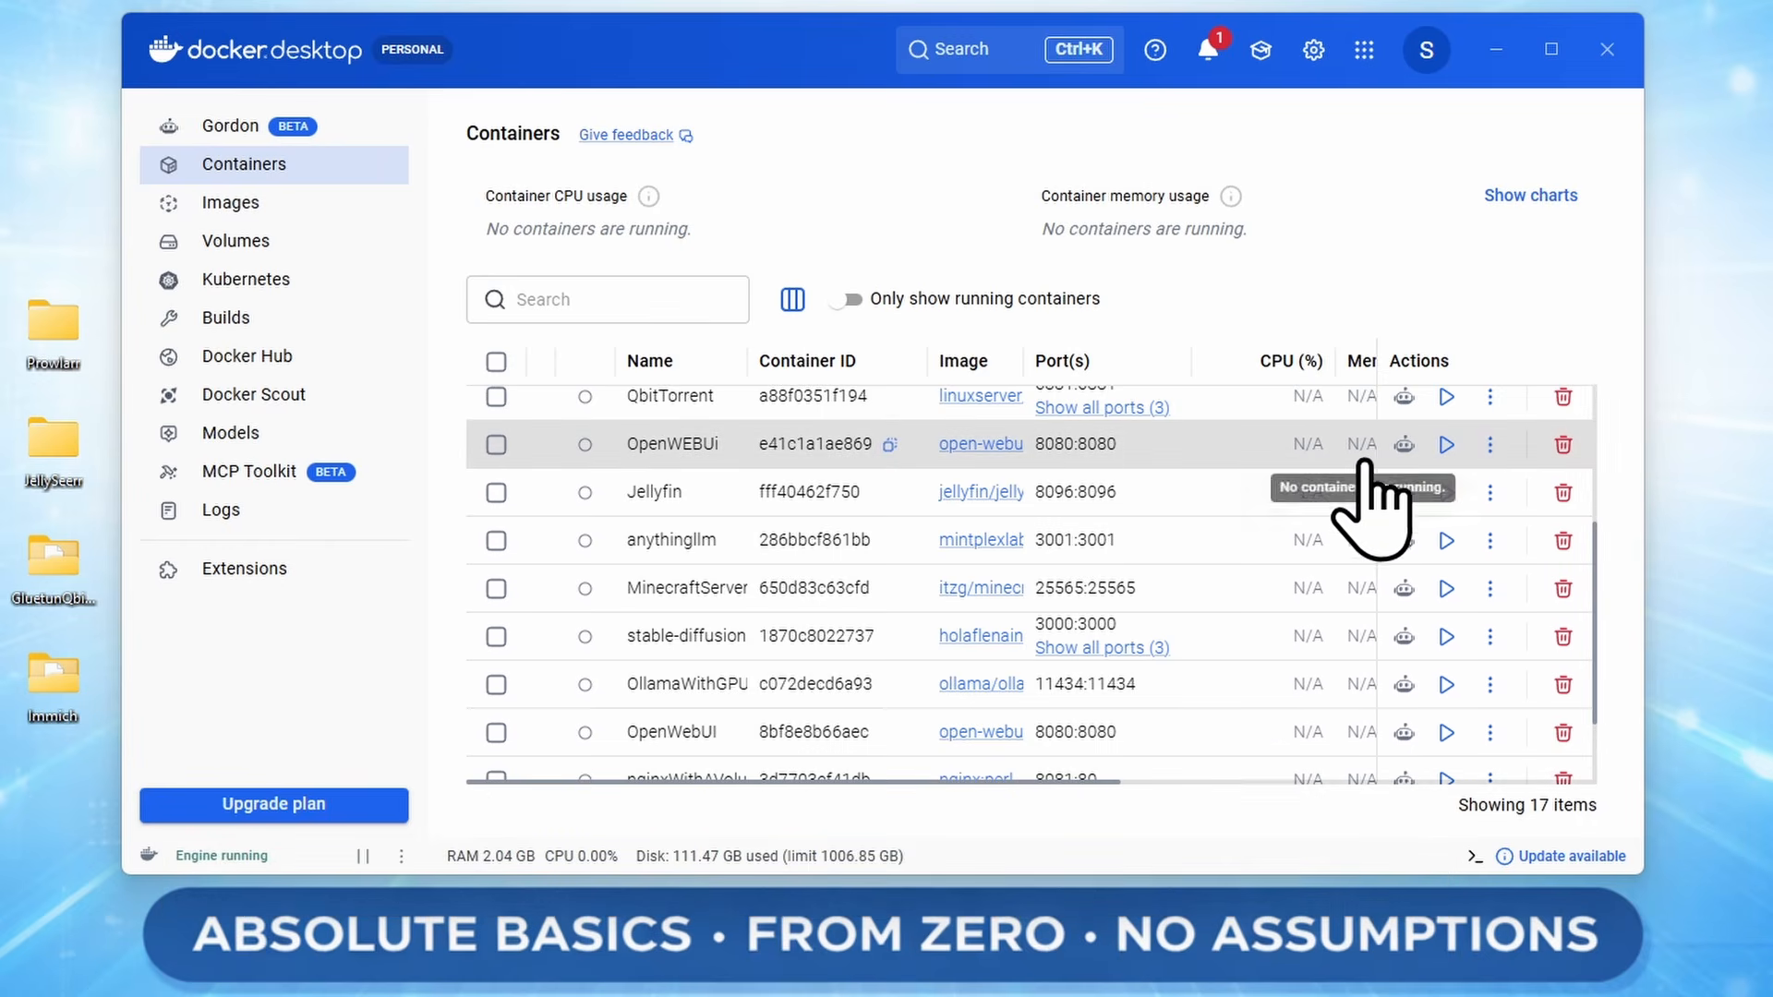
Copy the Jellyfin container's docker run command and ask ChatGPT to convert it into a docker compose file
left_click(1490, 493)
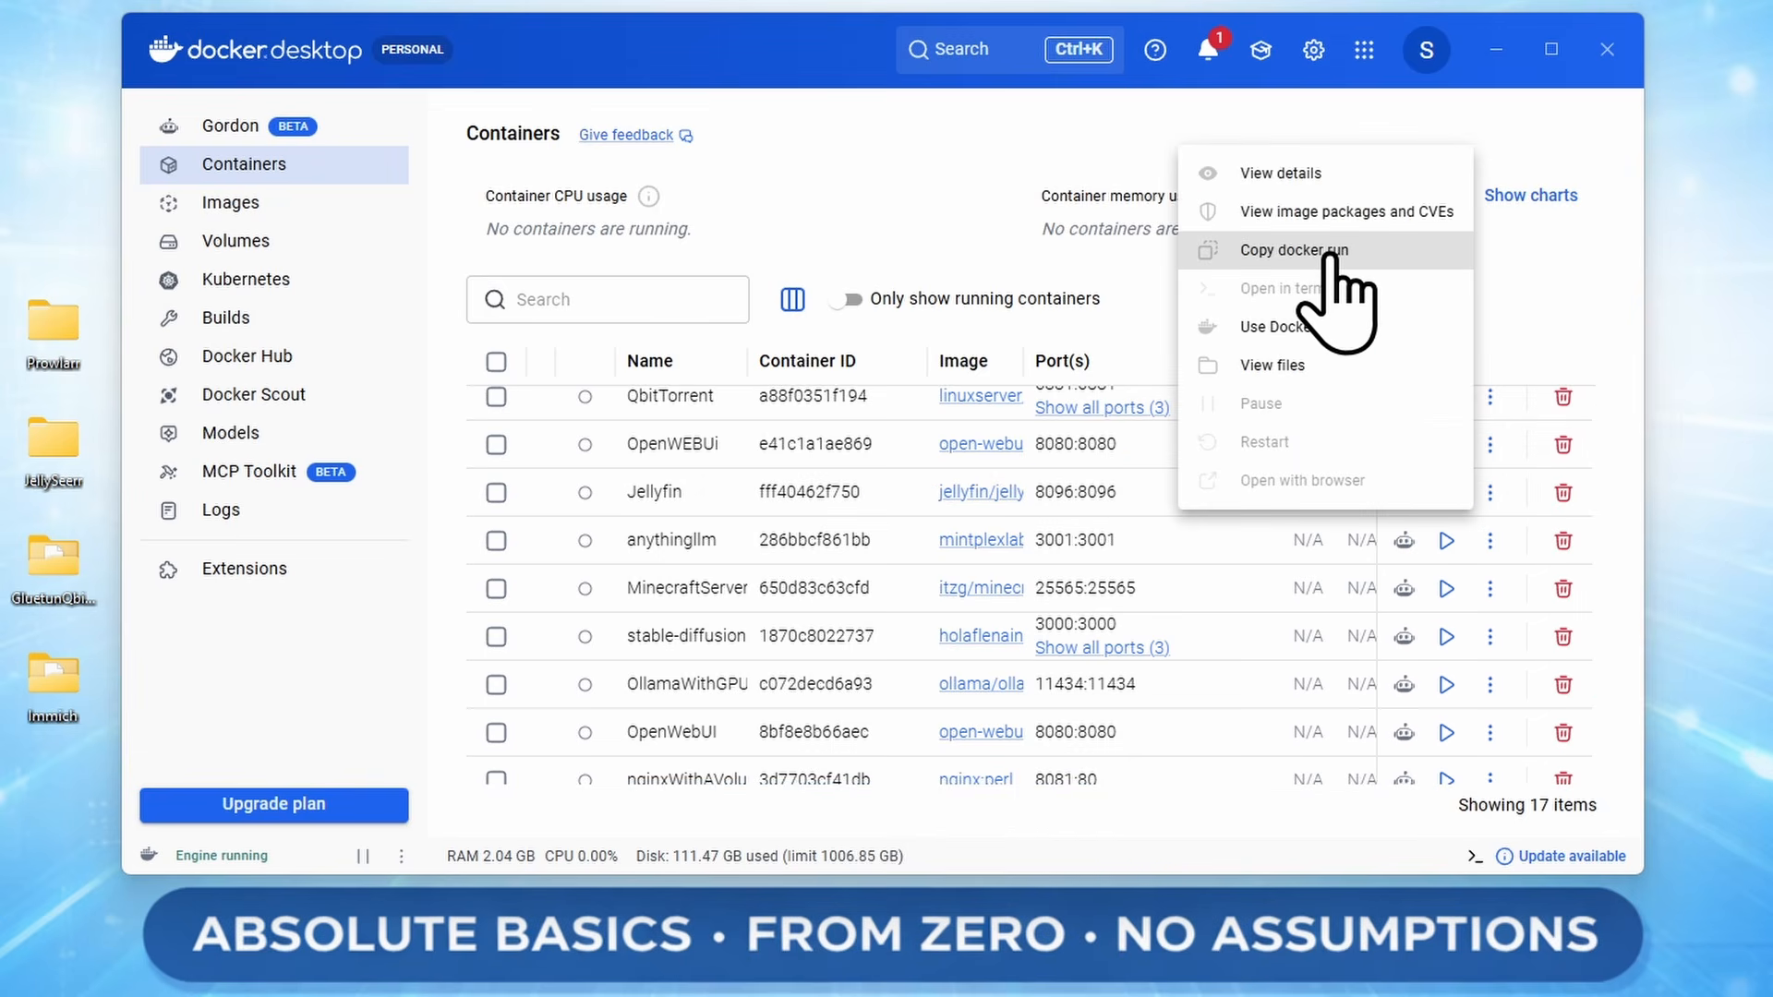
left_click(1360, 252)
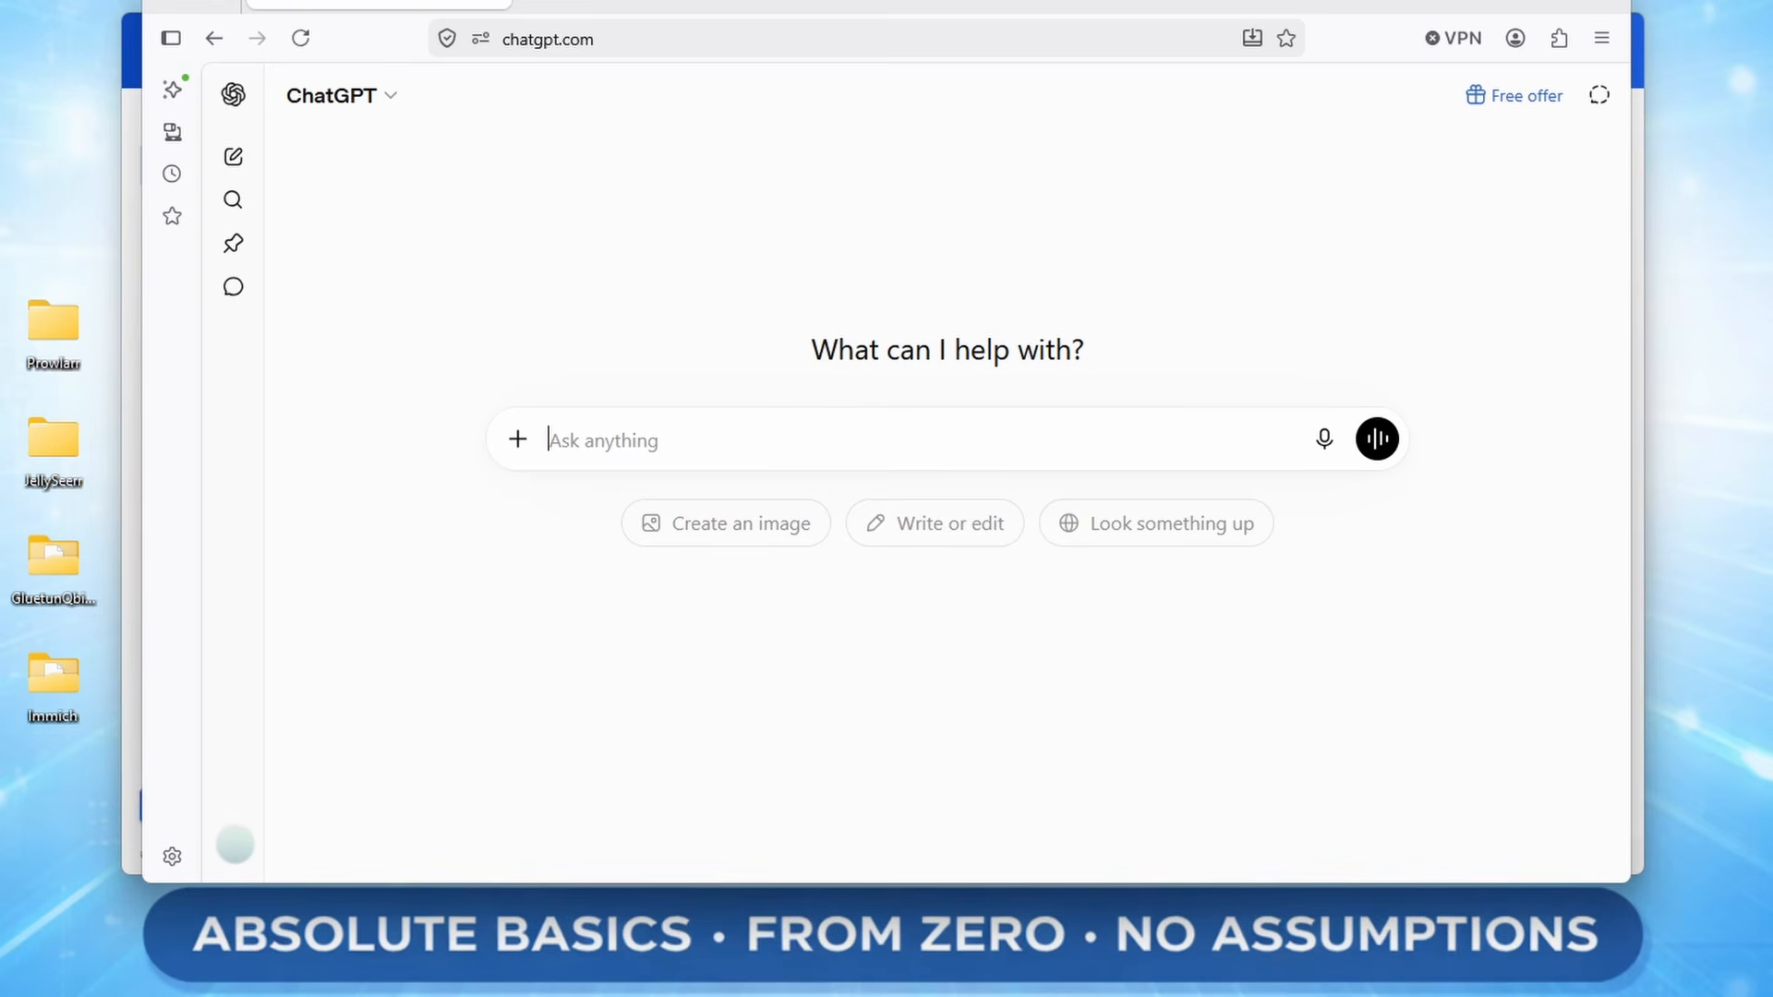
type("convert this into a docker comp")
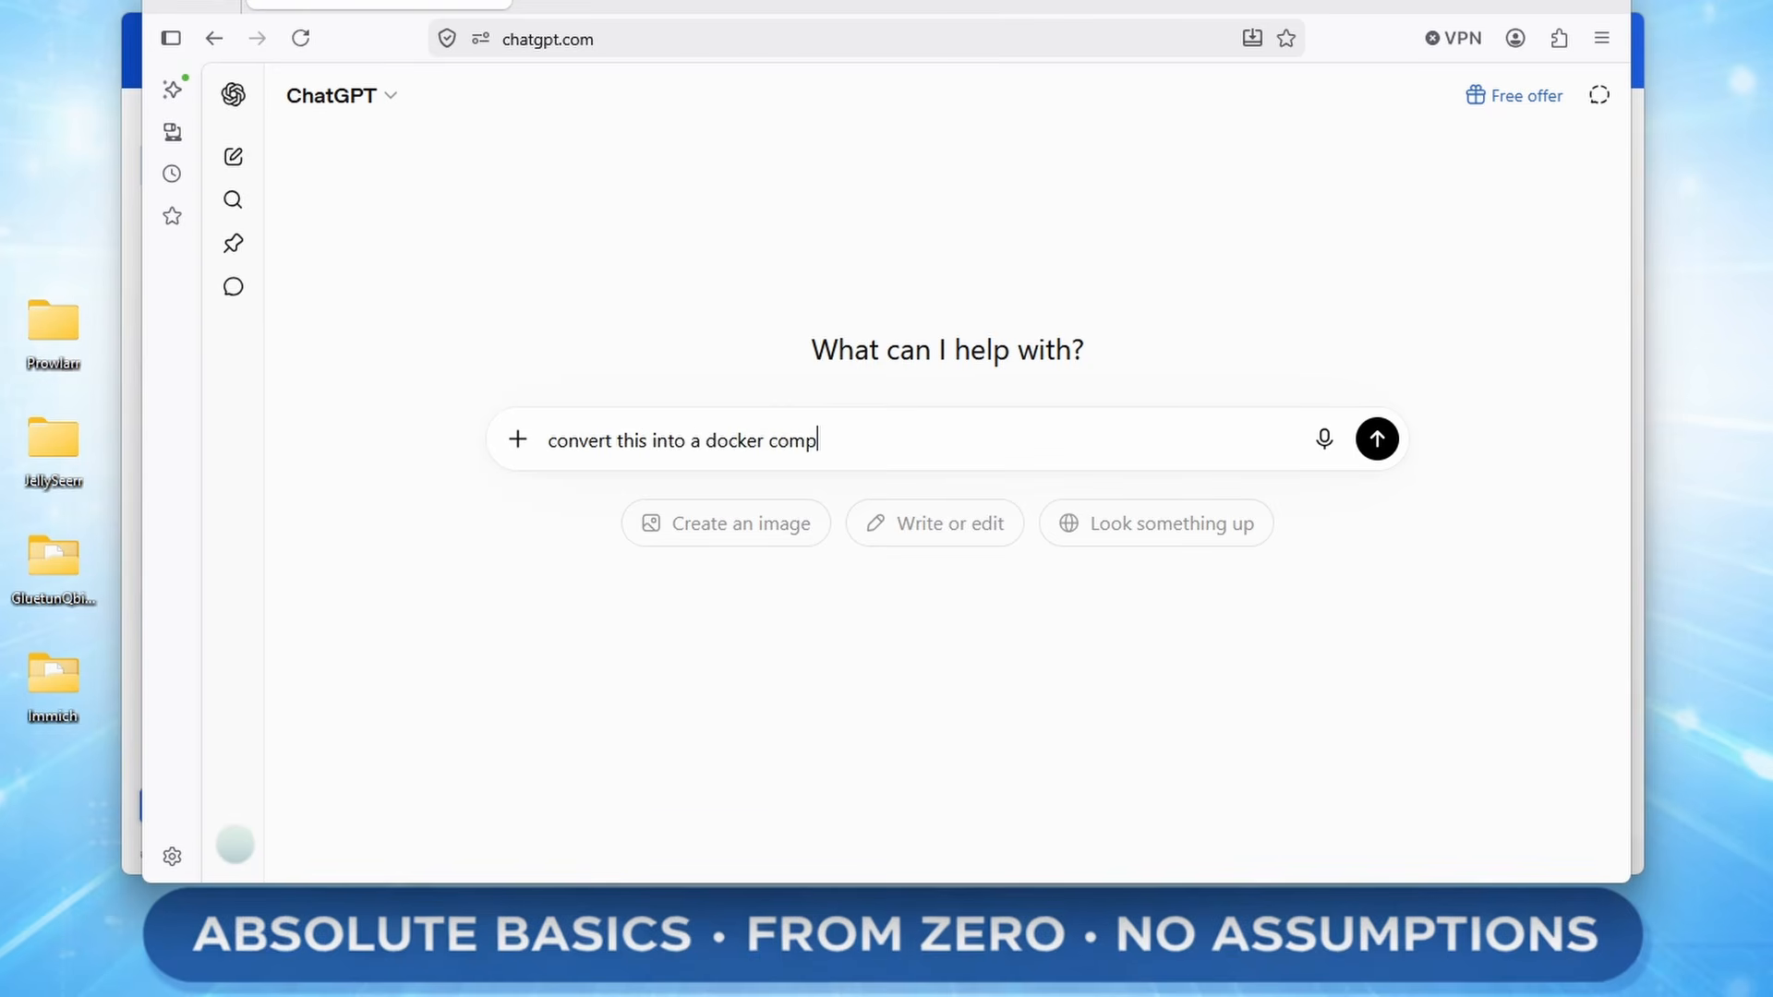
type("ose file")
key("ctrl+v")
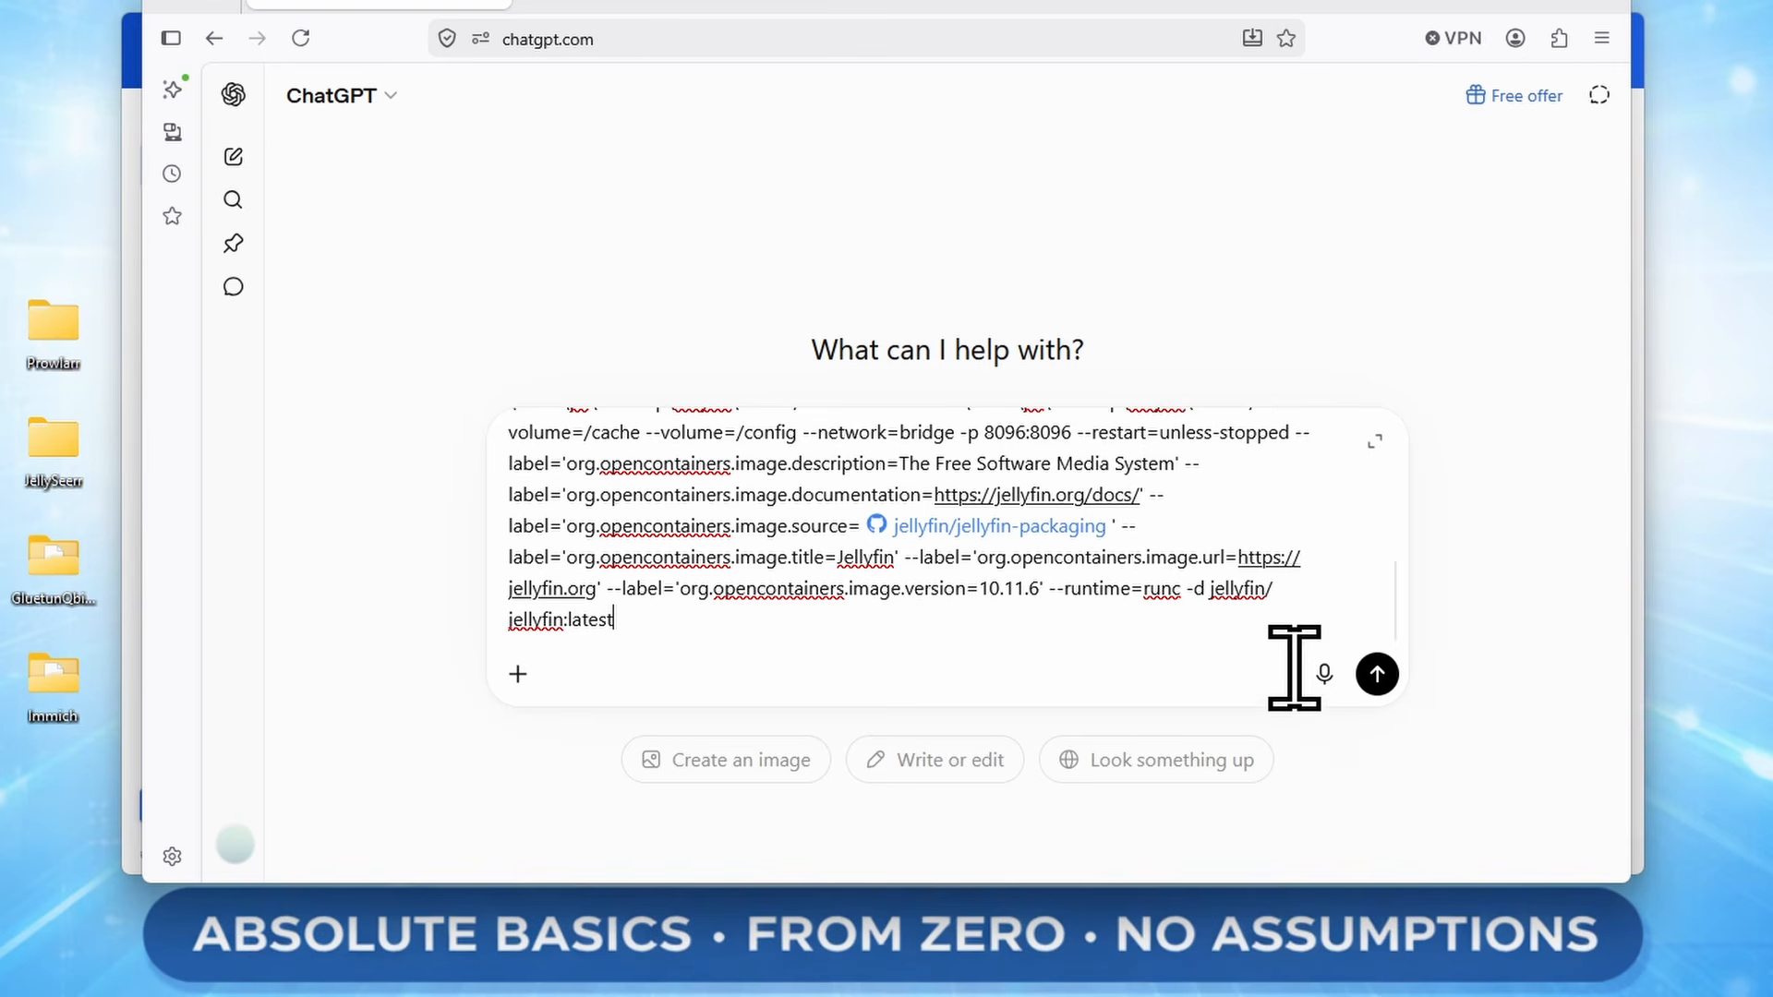
scroll(1270, 577, "up", 10)
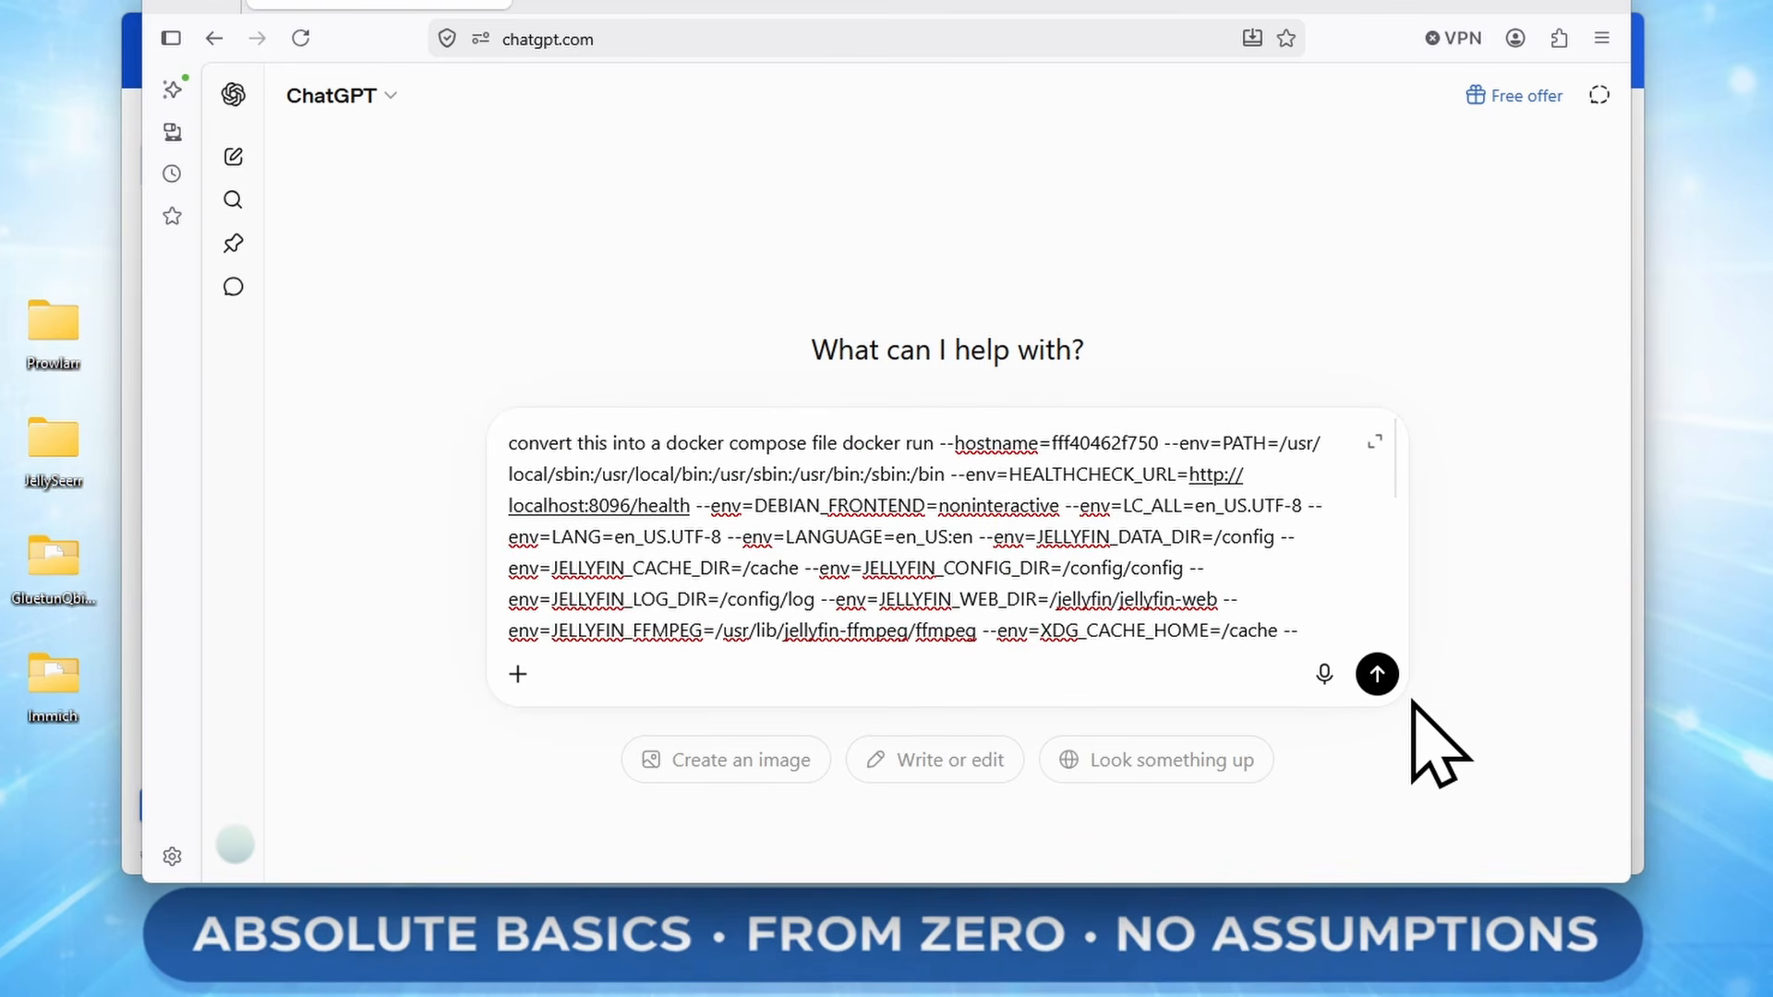
left_click(1375, 675)
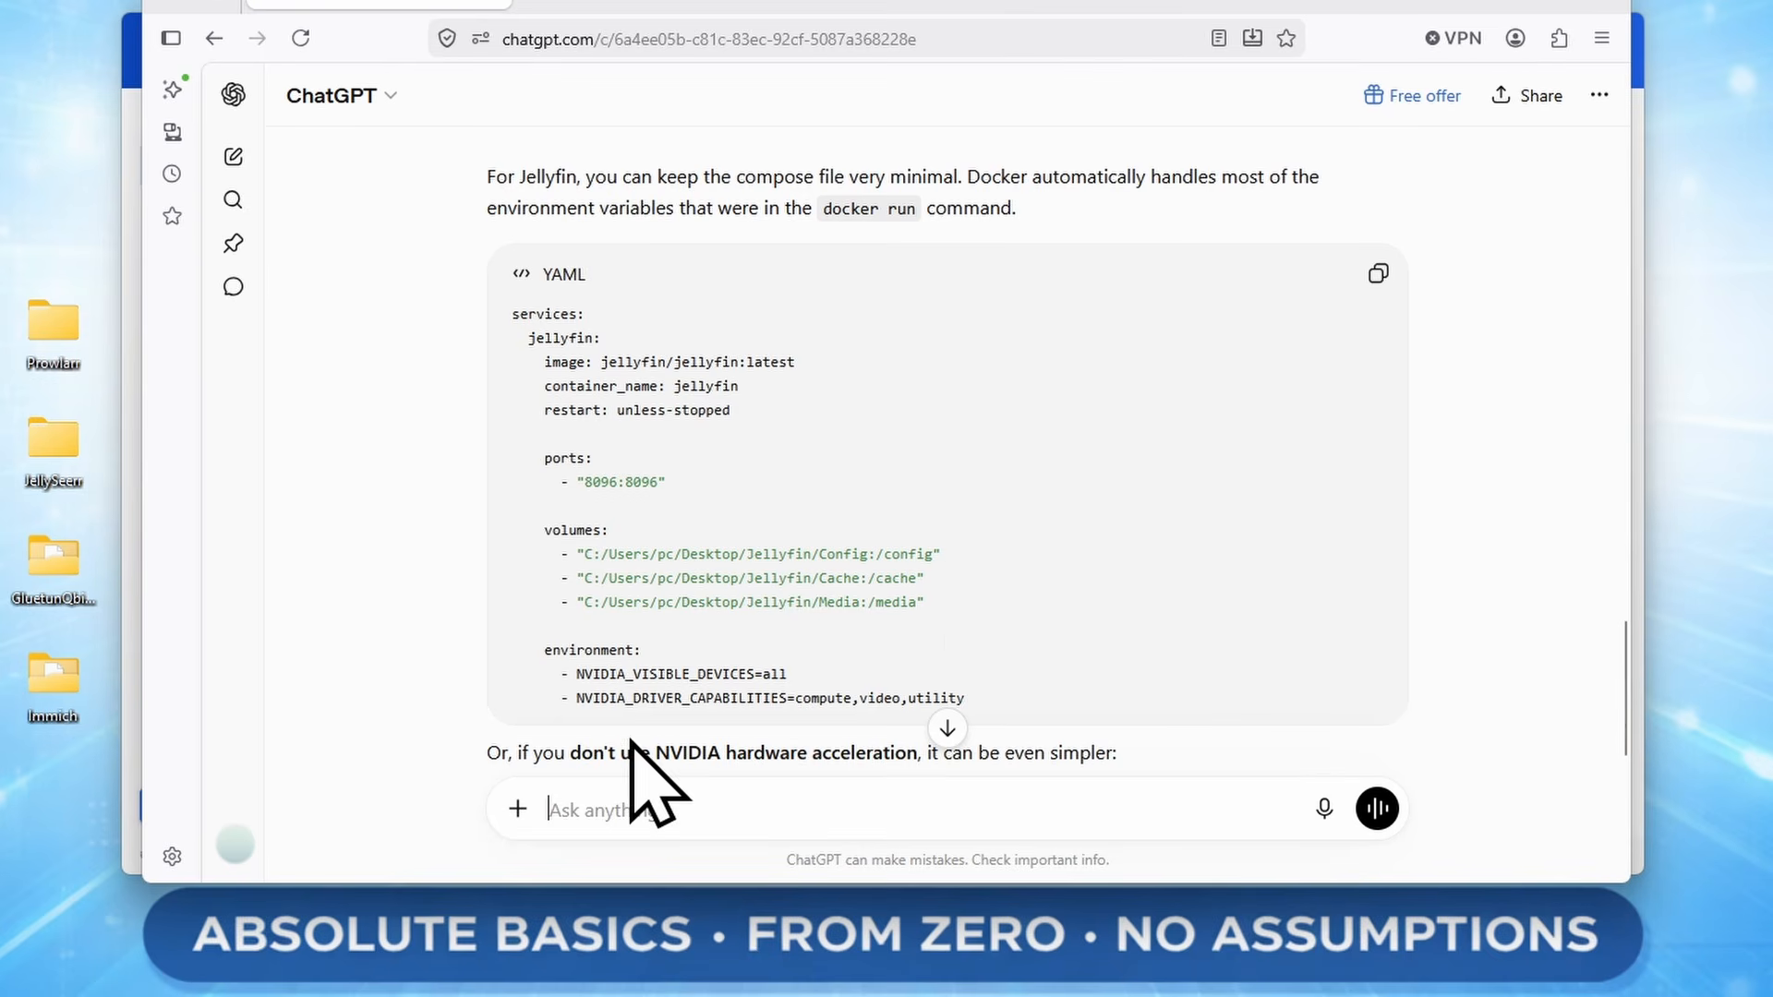
Copy the YAML version with the NVIDIA environment variables from the ChatGPT answer into a blank Notepad document
left_click_drag(1624, 660, 1604, 751)
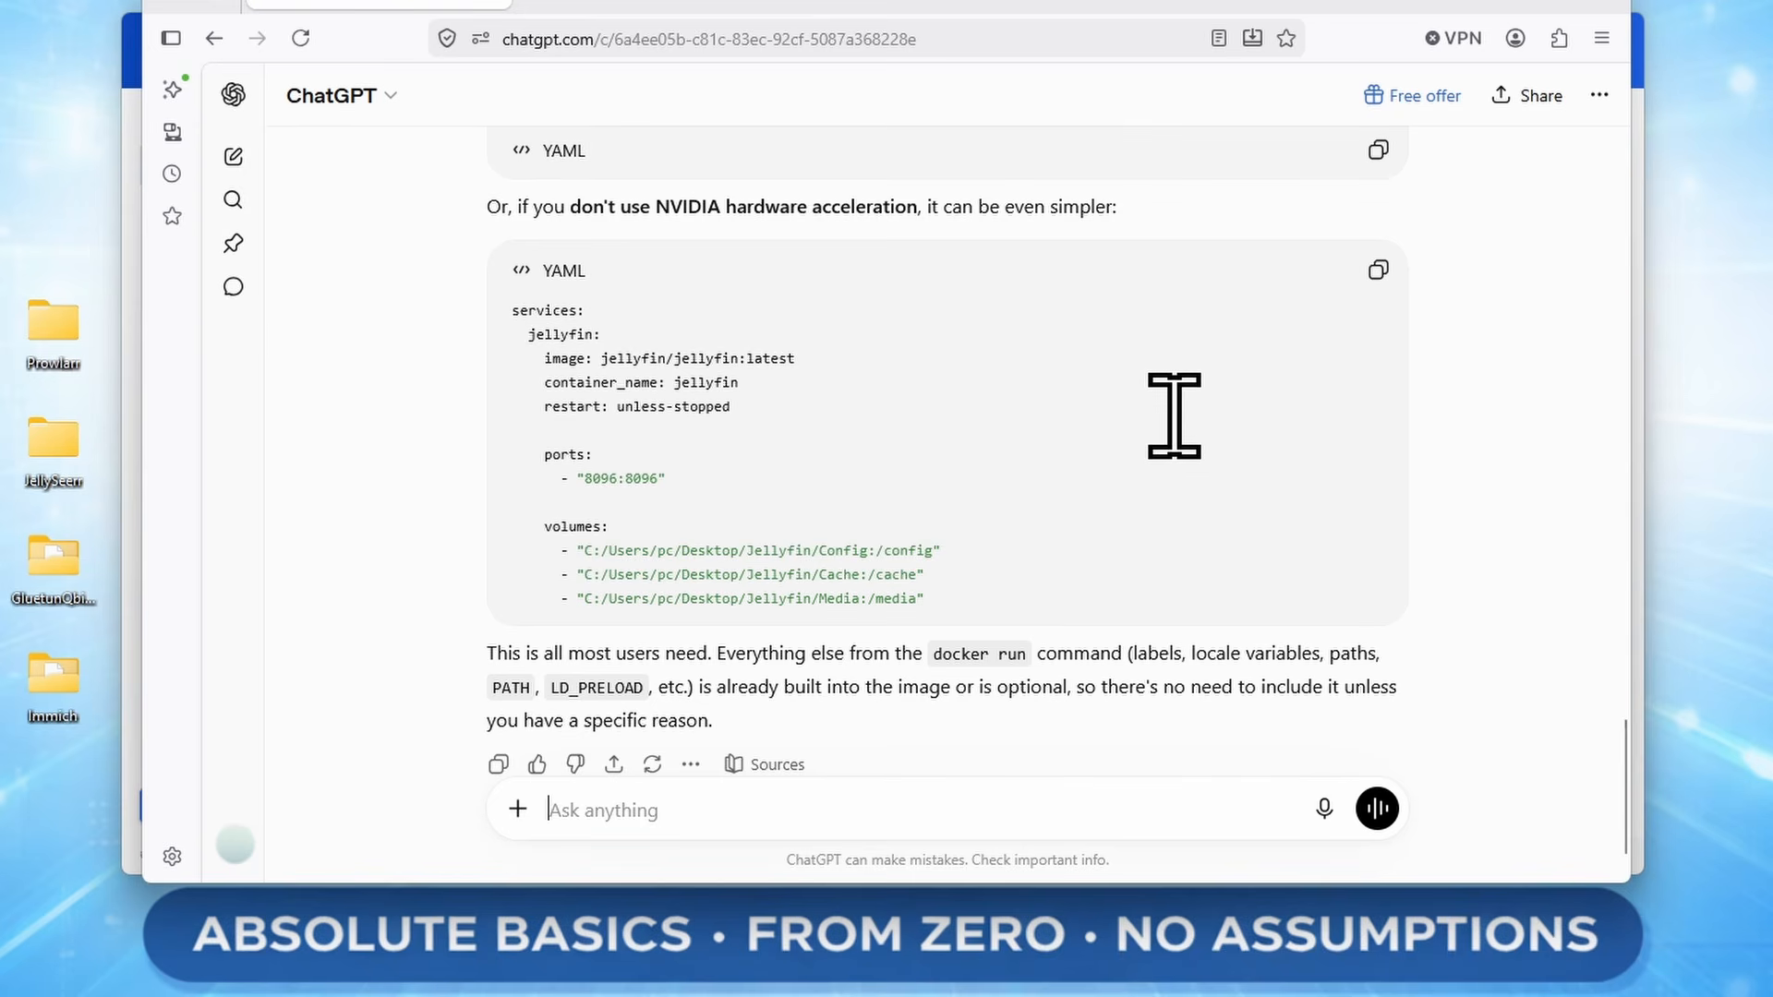
scroll(1616, 785, "up", 5)
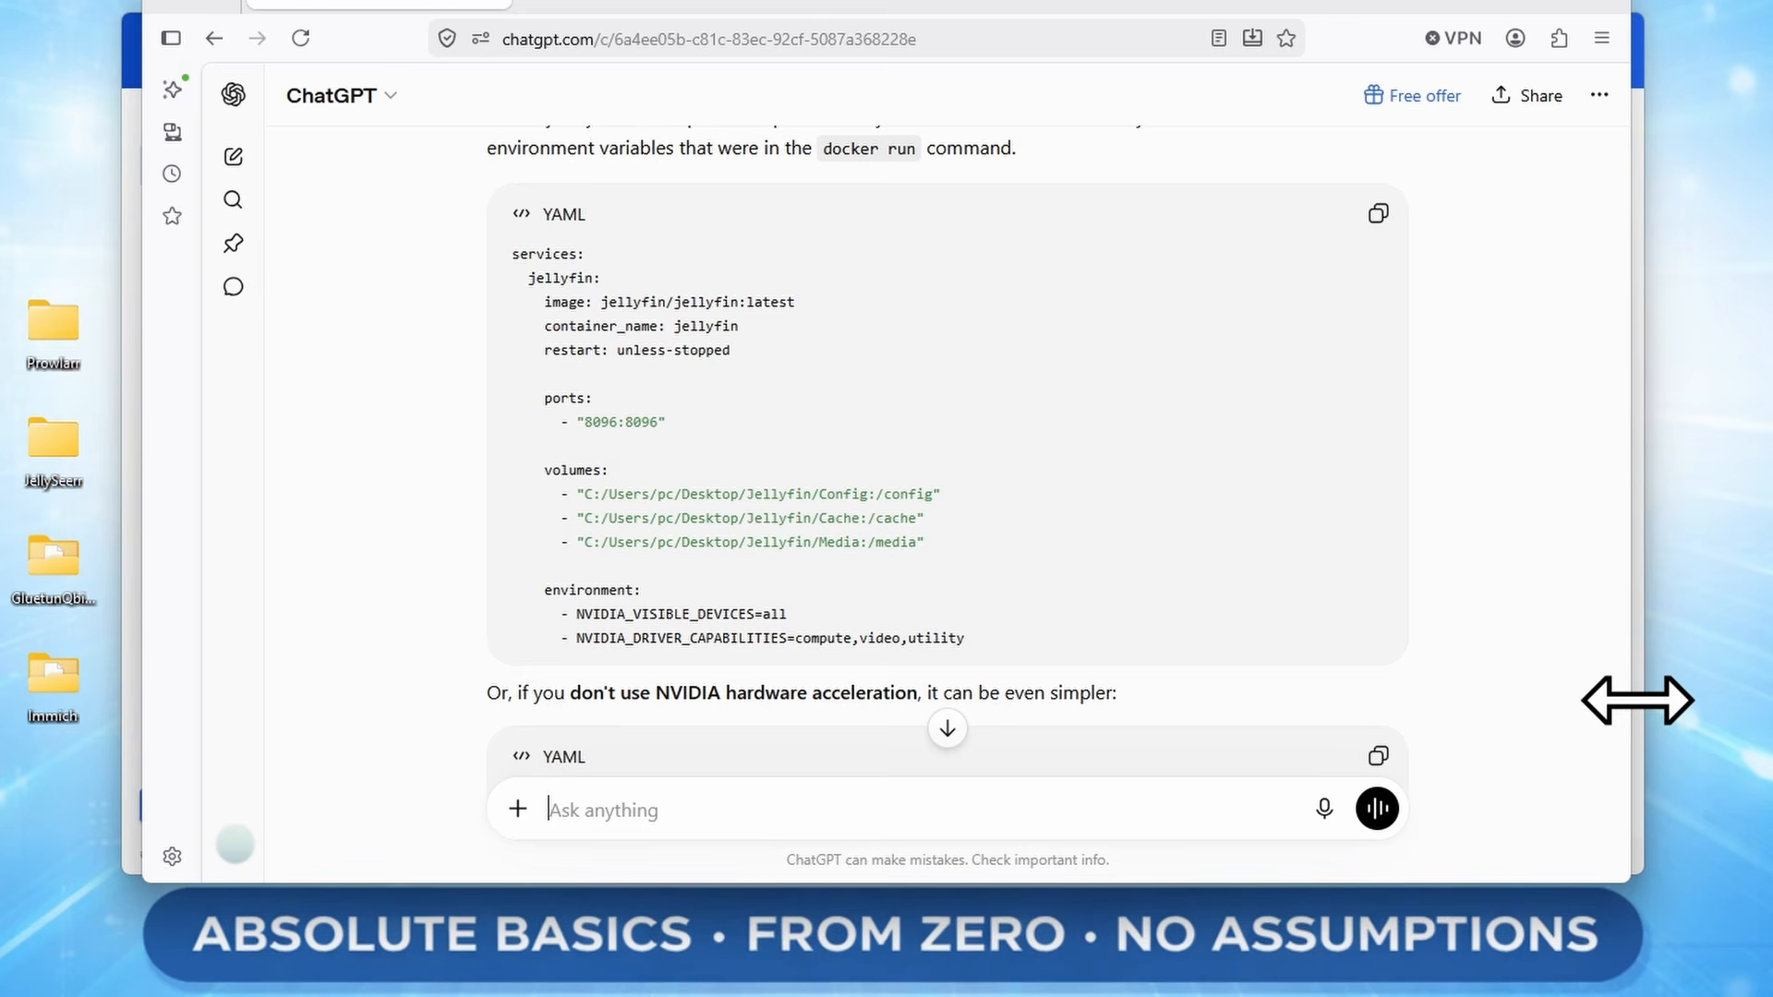
left_click(1378, 218)
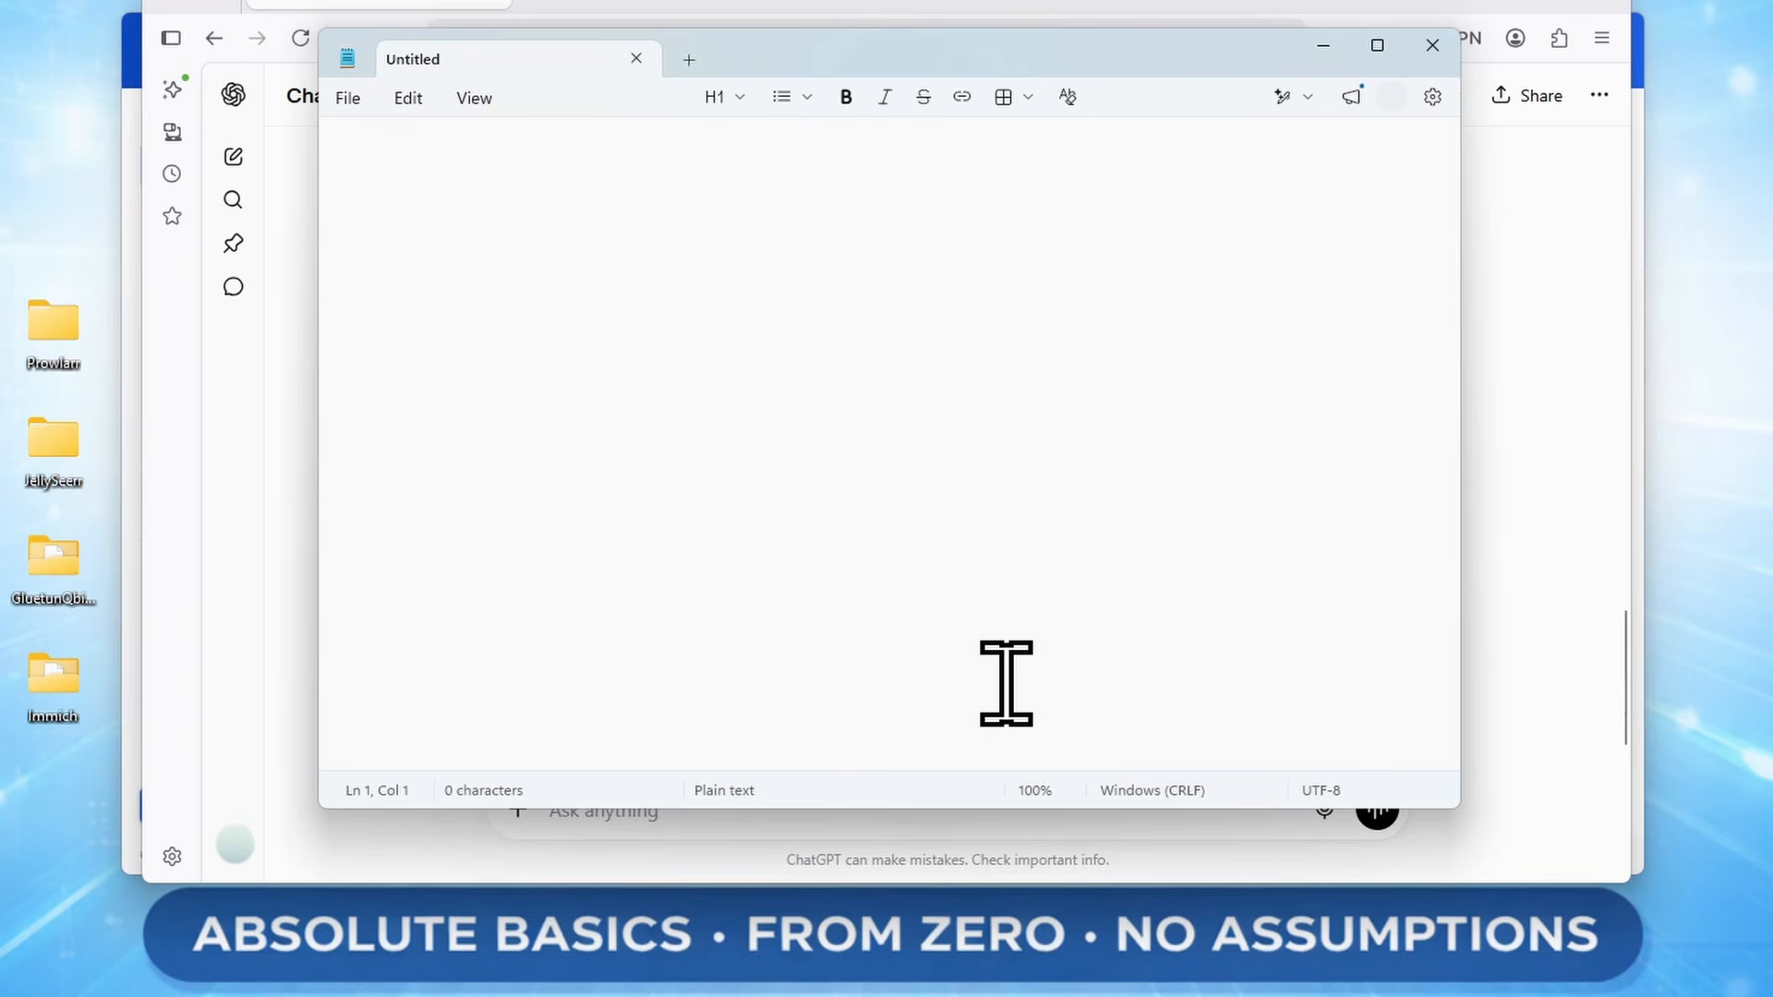
key("ctrl+v")
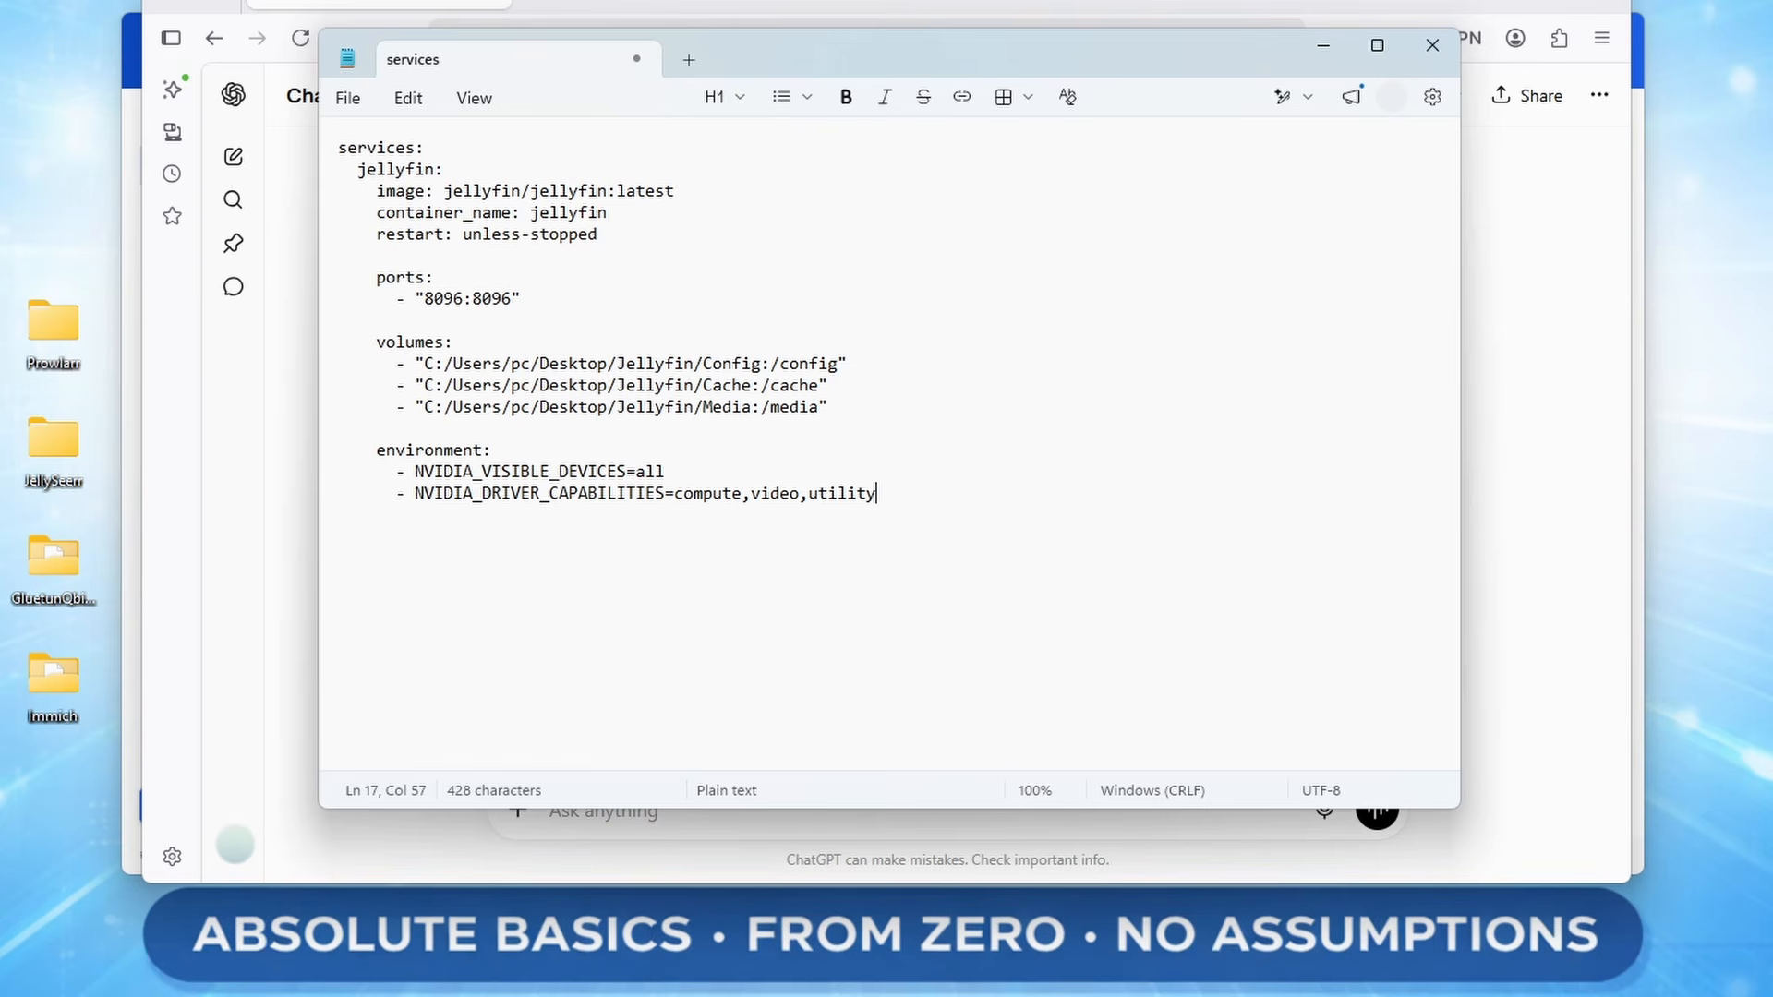
Close the Notepad document, saving it as docker-compose.yml in the Desktop's Jellyfin folder as a YML file rather than a text document
left_click(1444, 42)
left_click(801, 485)
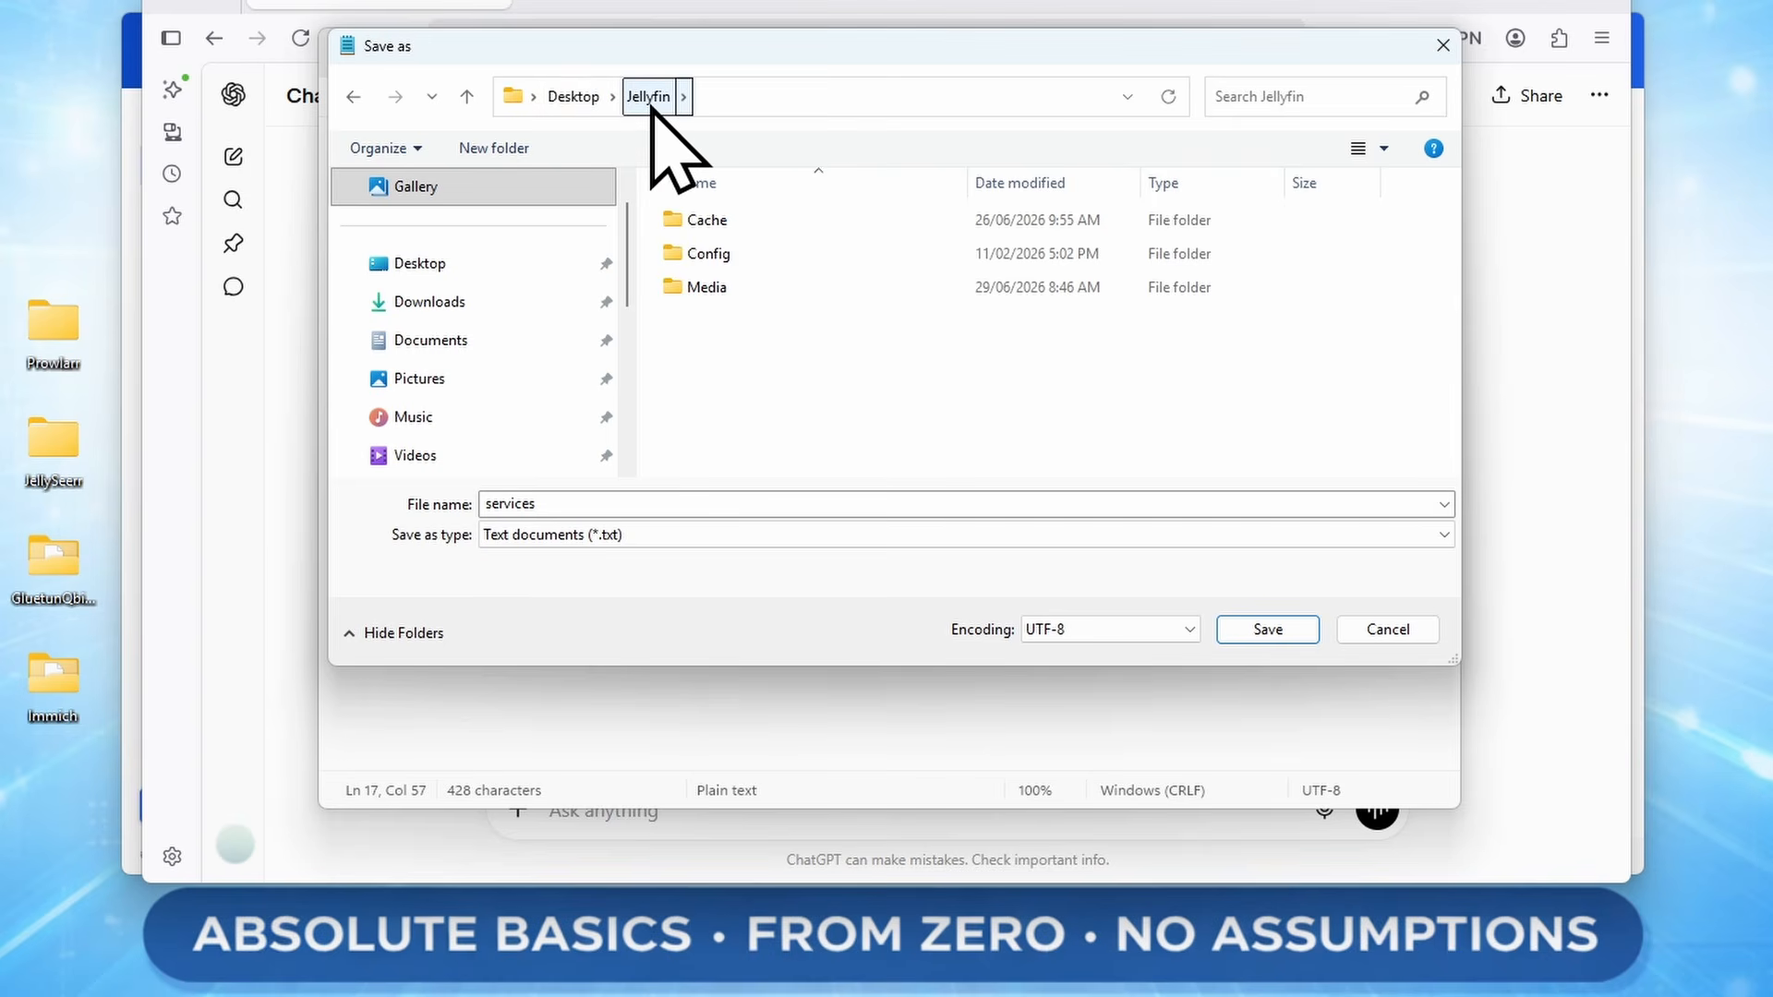
double_click(582, 504)
type("docker")
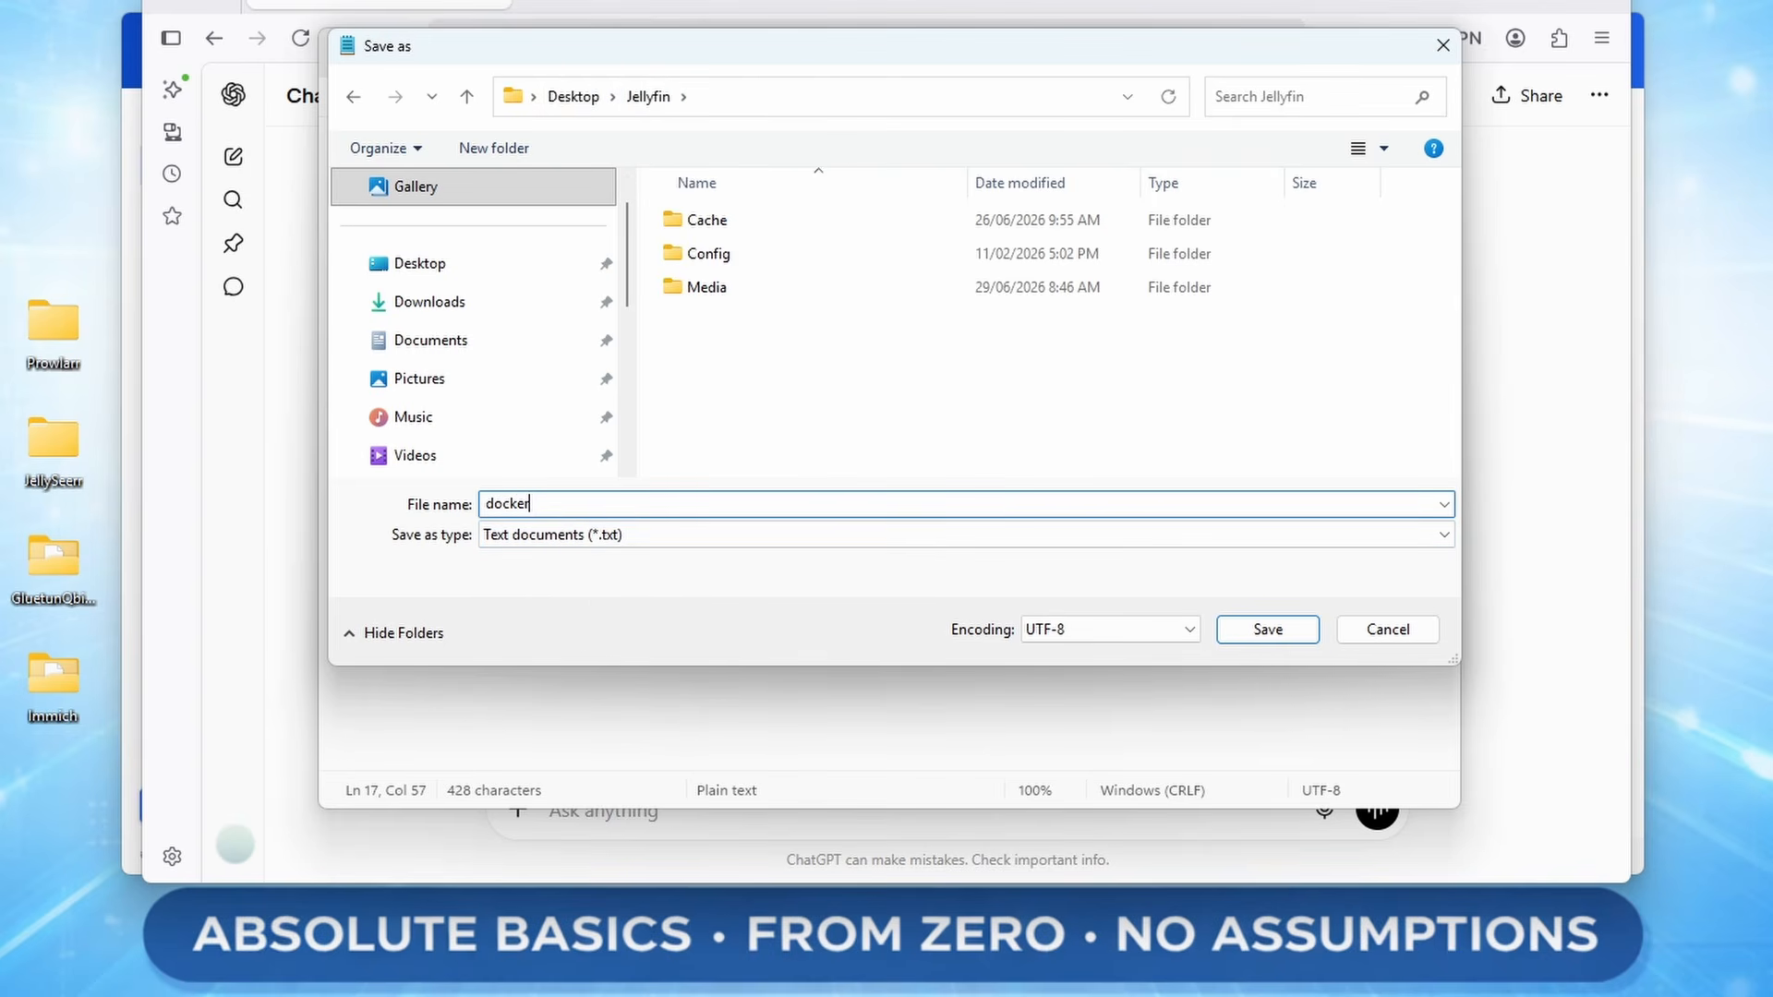
type("-compose.tml")
key("BackSpace")
key("BackSpace")
key("BackSpace")
key("BackSpace")
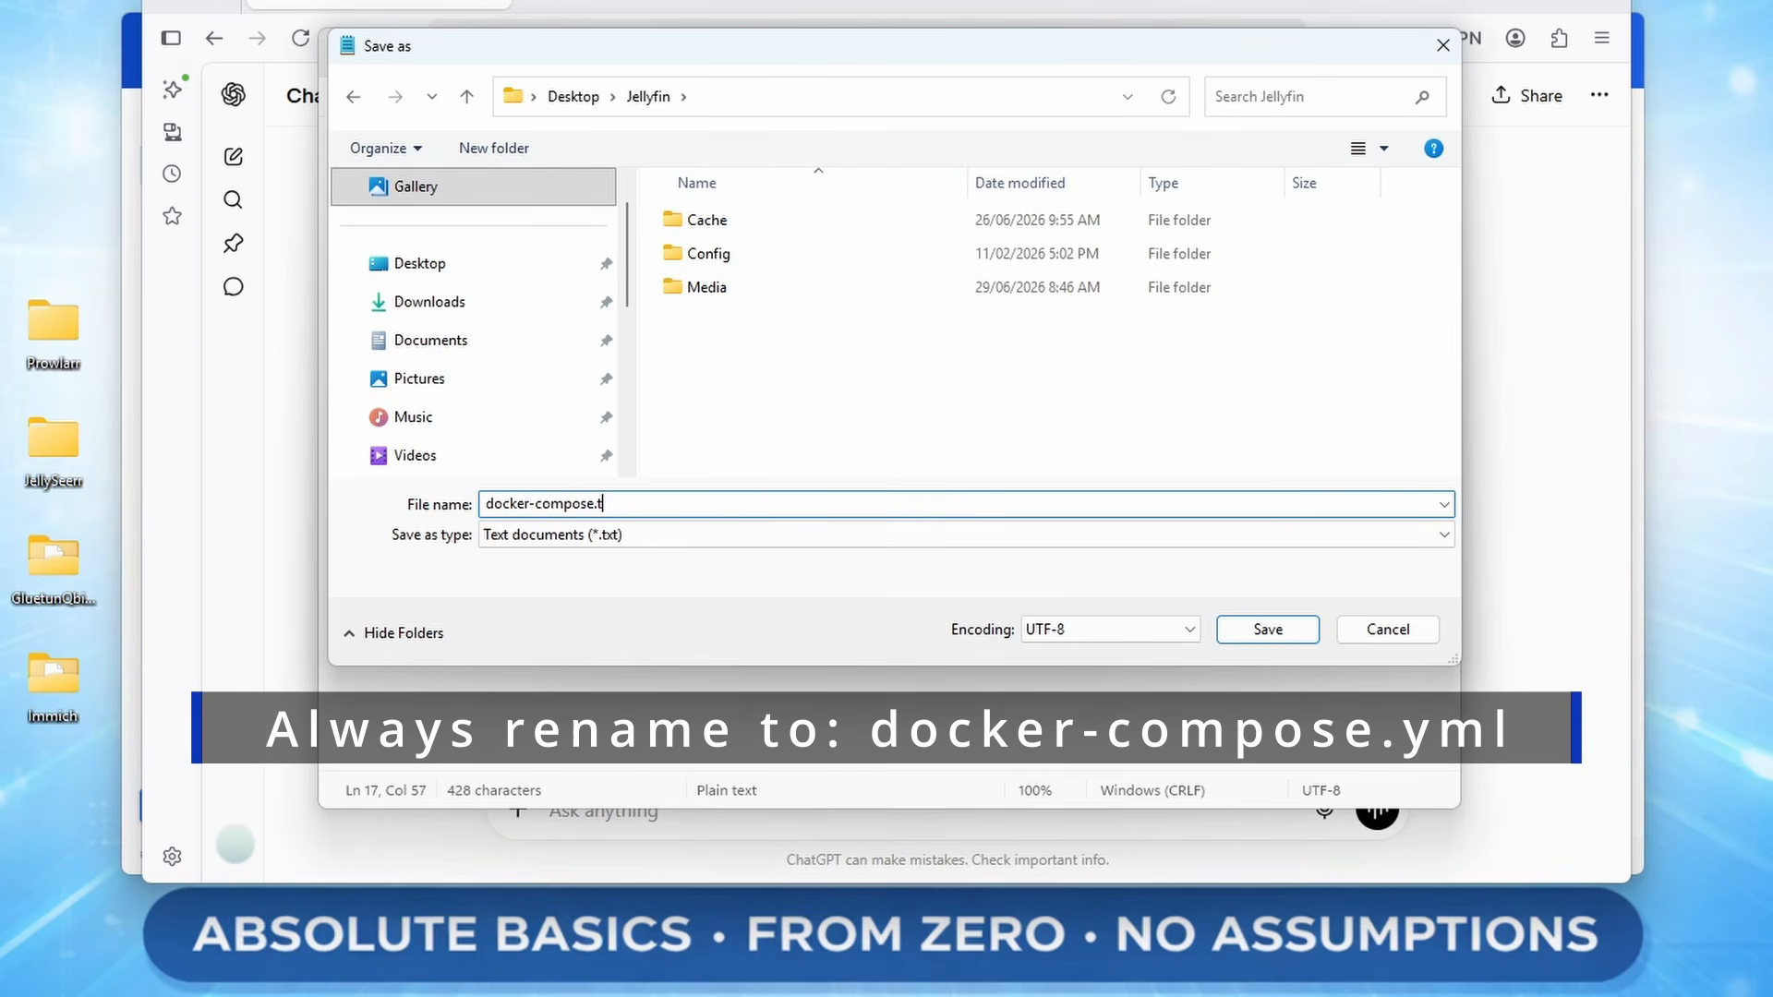
type(".yml")
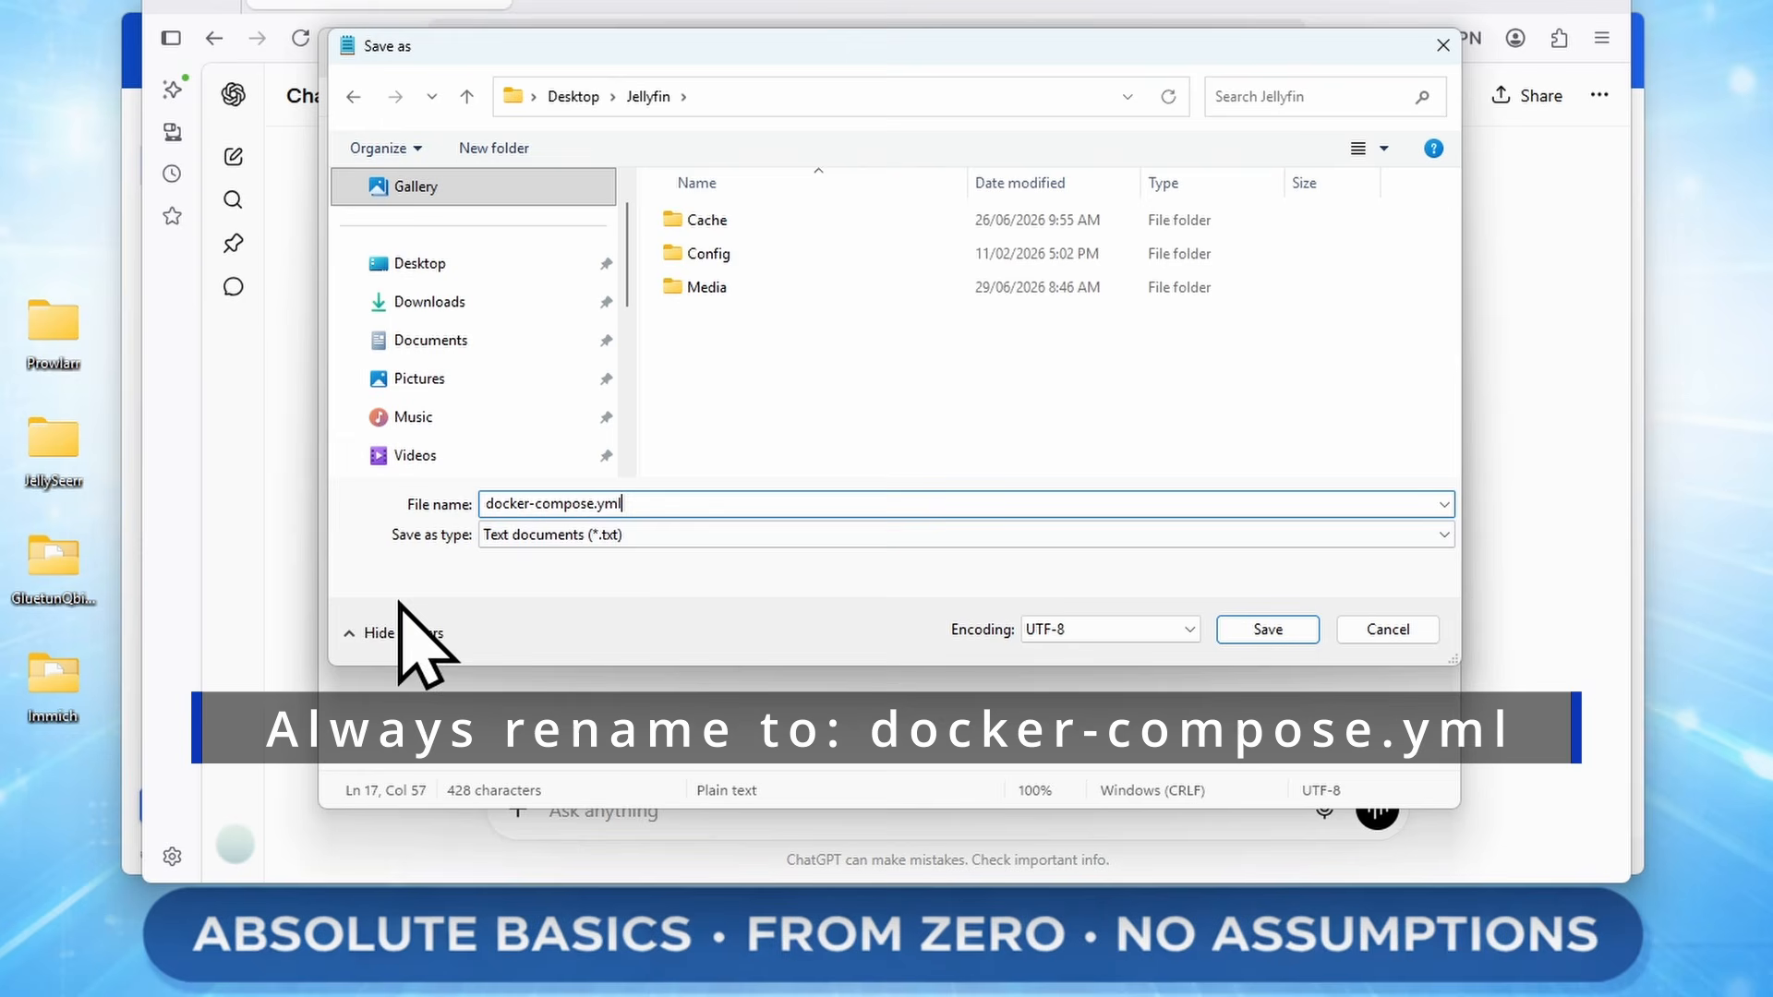
left_click(613, 539)
left_click(619, 580)
left_click(1273, 632)
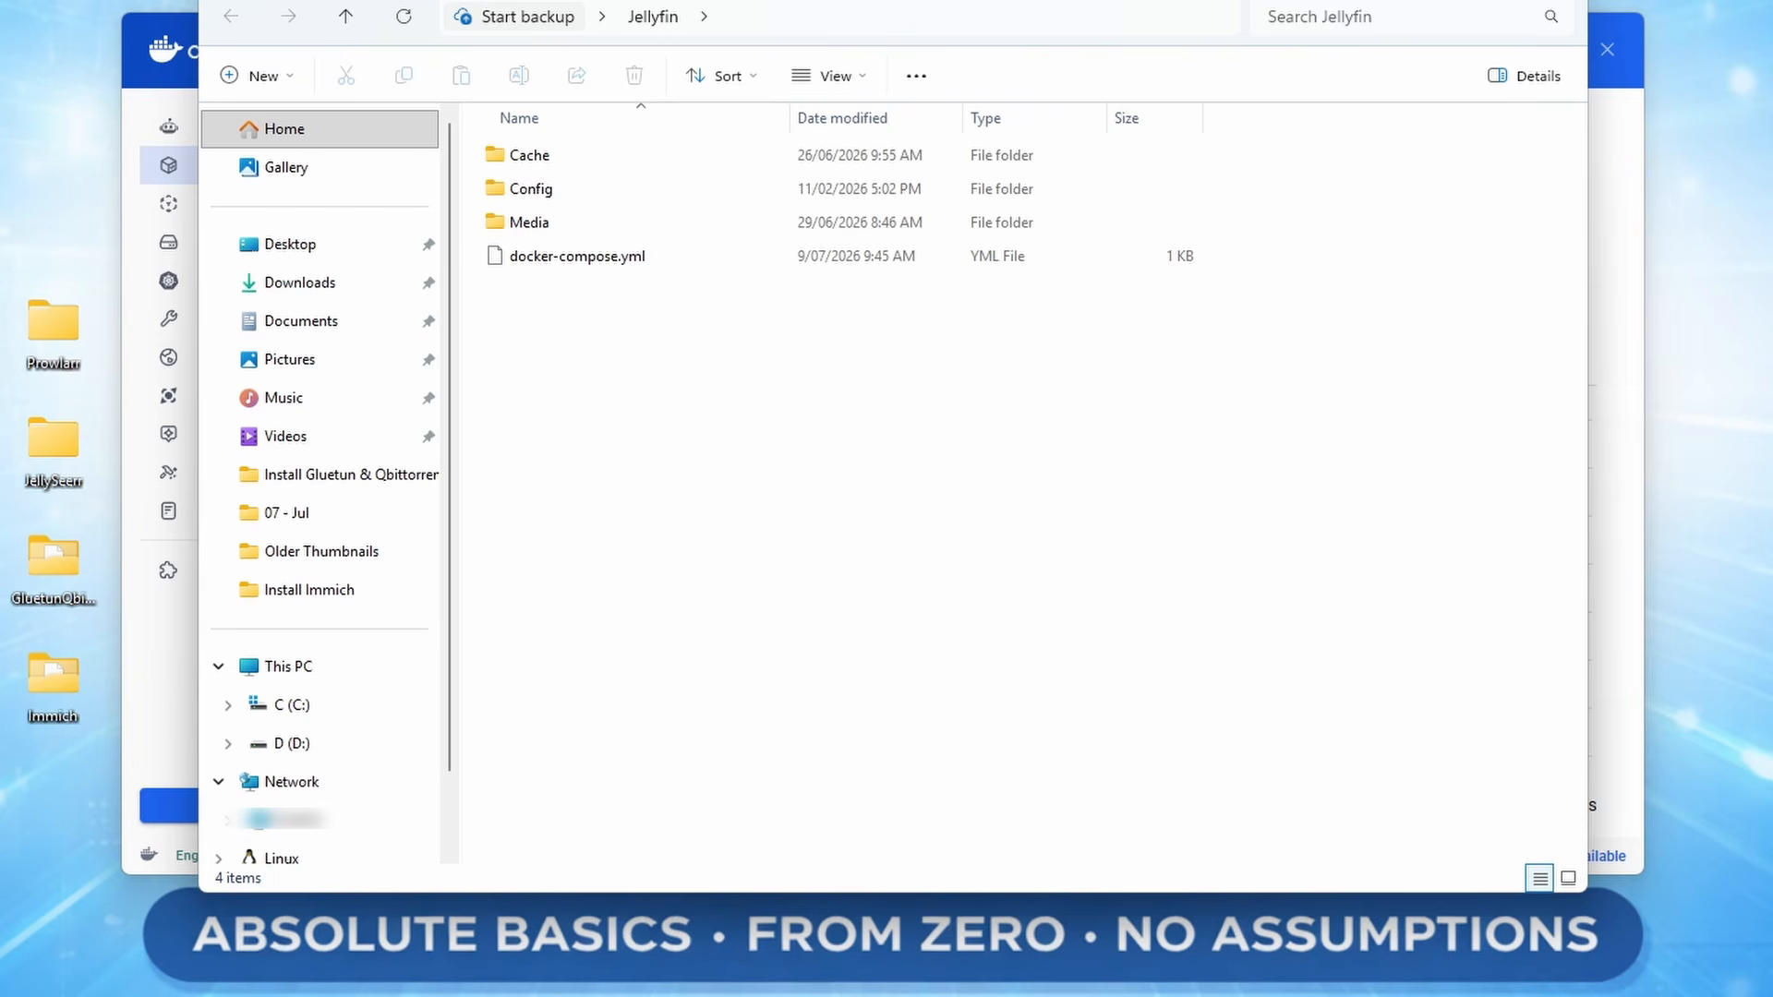
Open a Command Prompt in the Jellyfin folder holding docker-compose.yml and enter docker compose up -d without running it
left_click(1022, 14)
type("cmd")
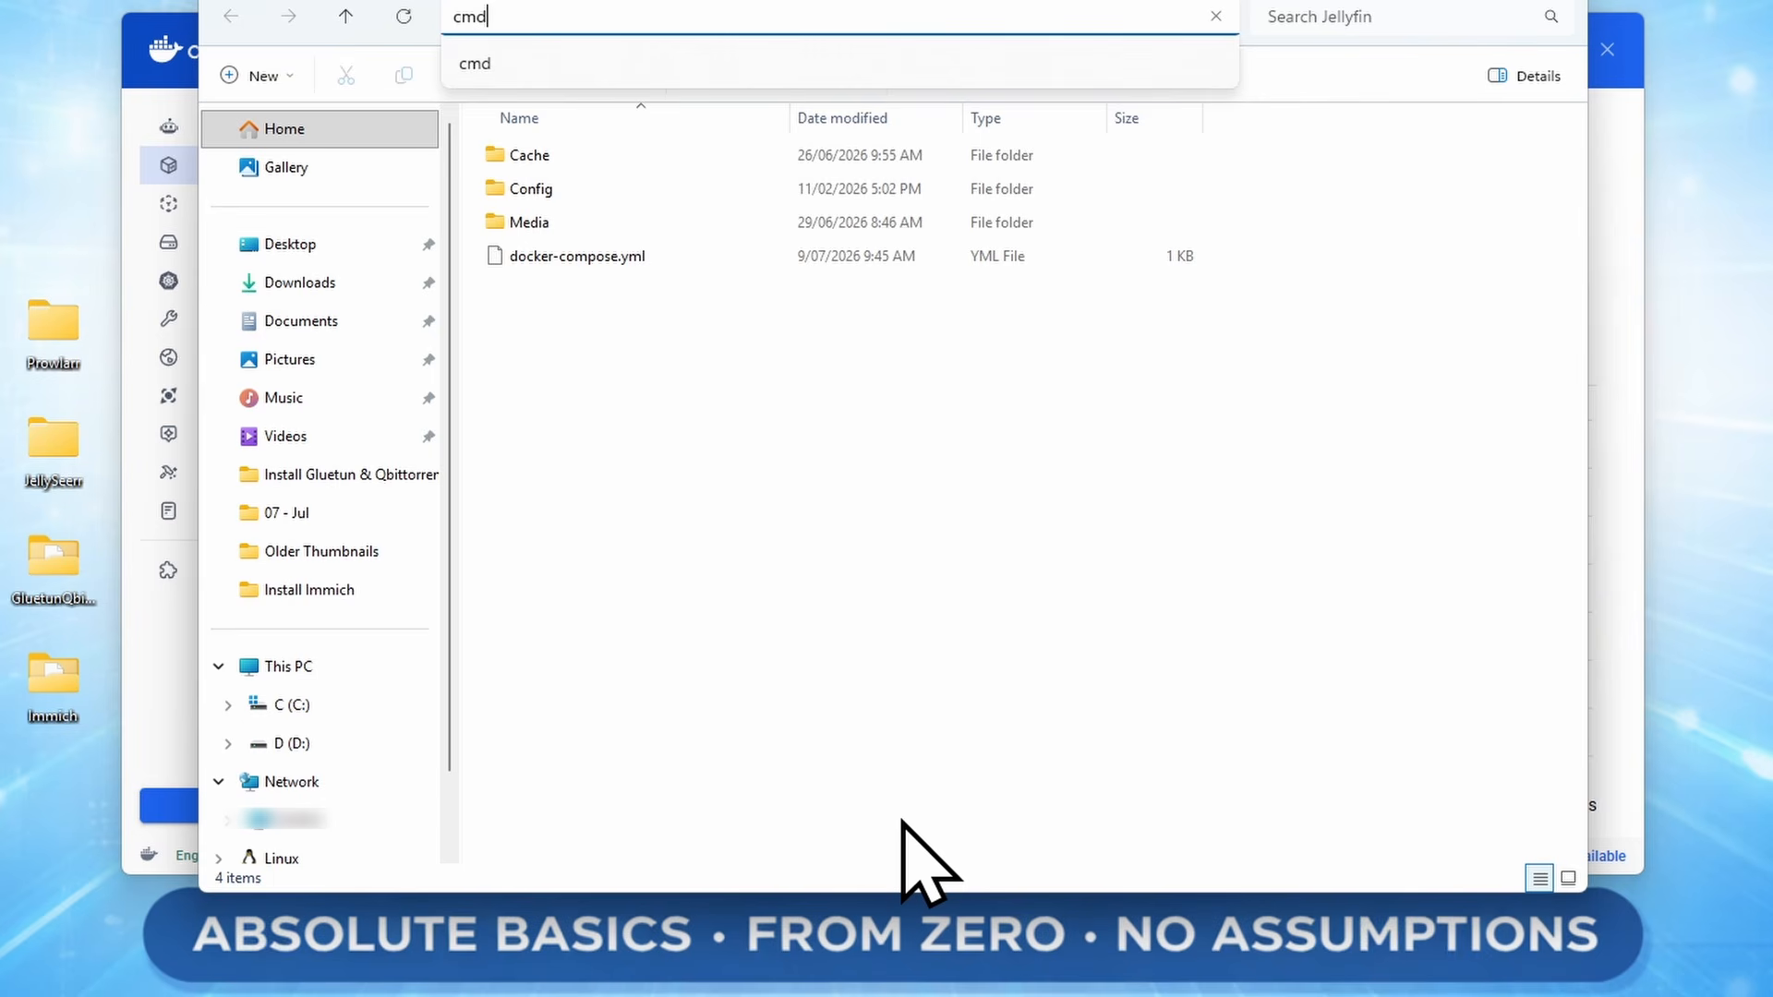
key("Return")
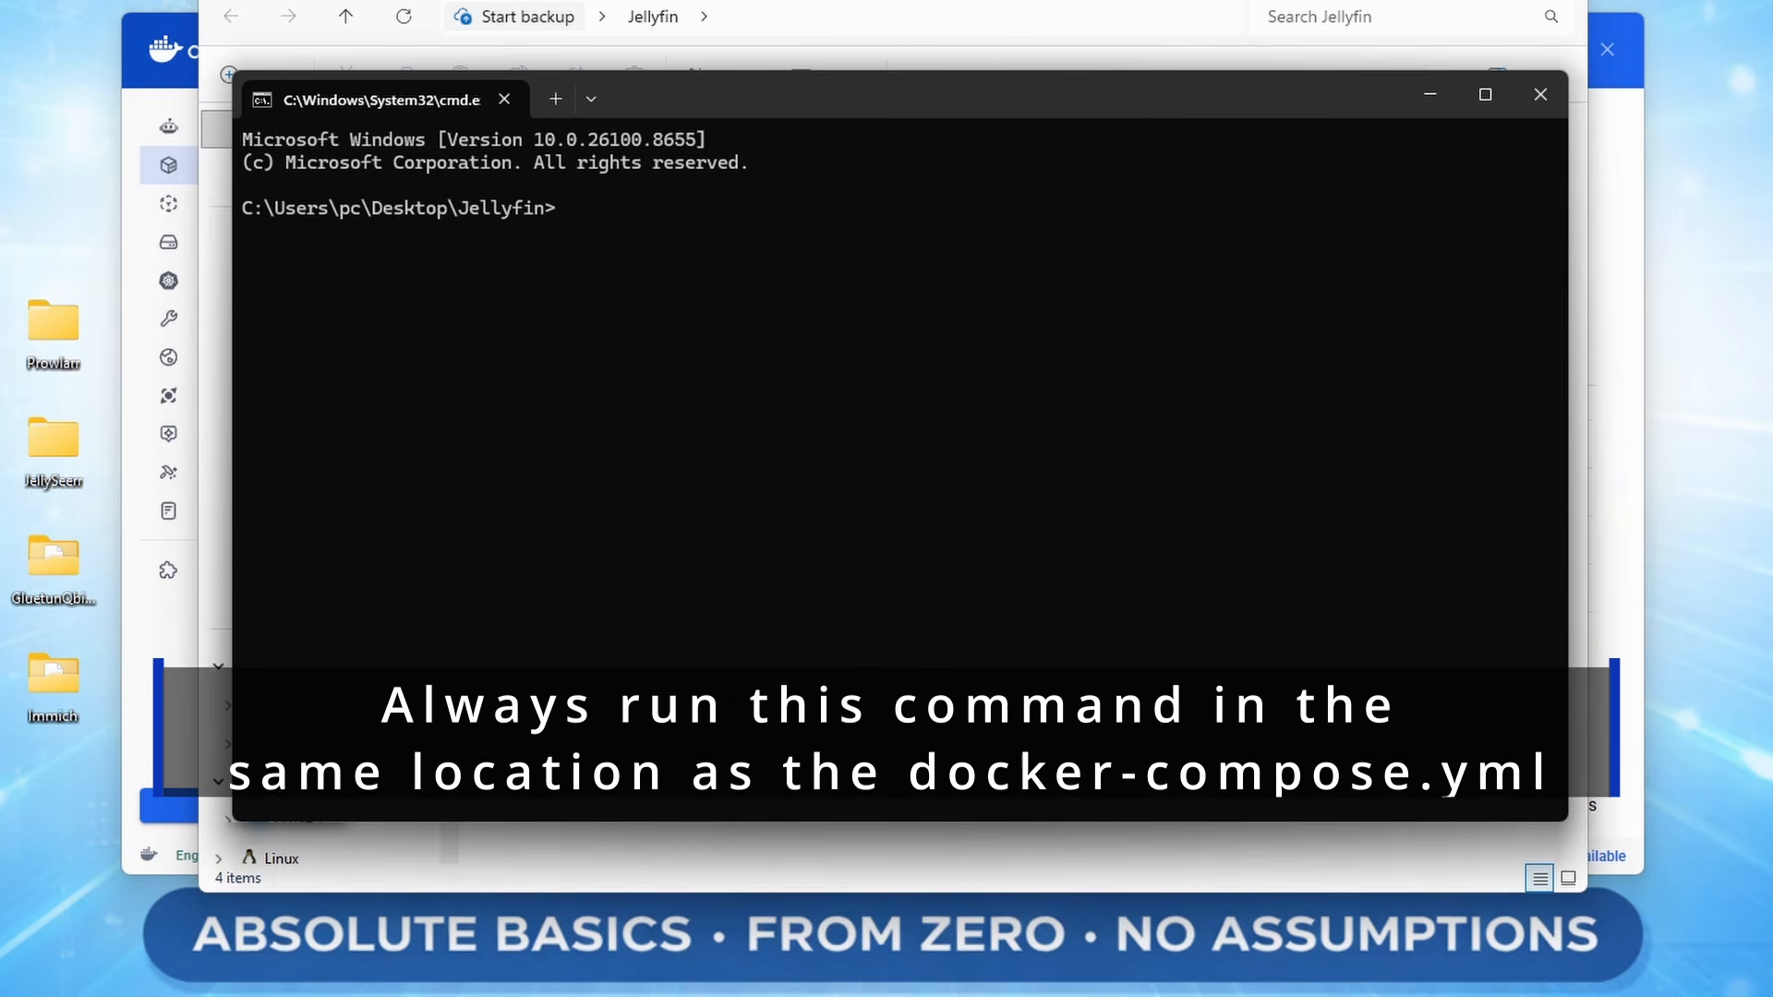
type("dock")
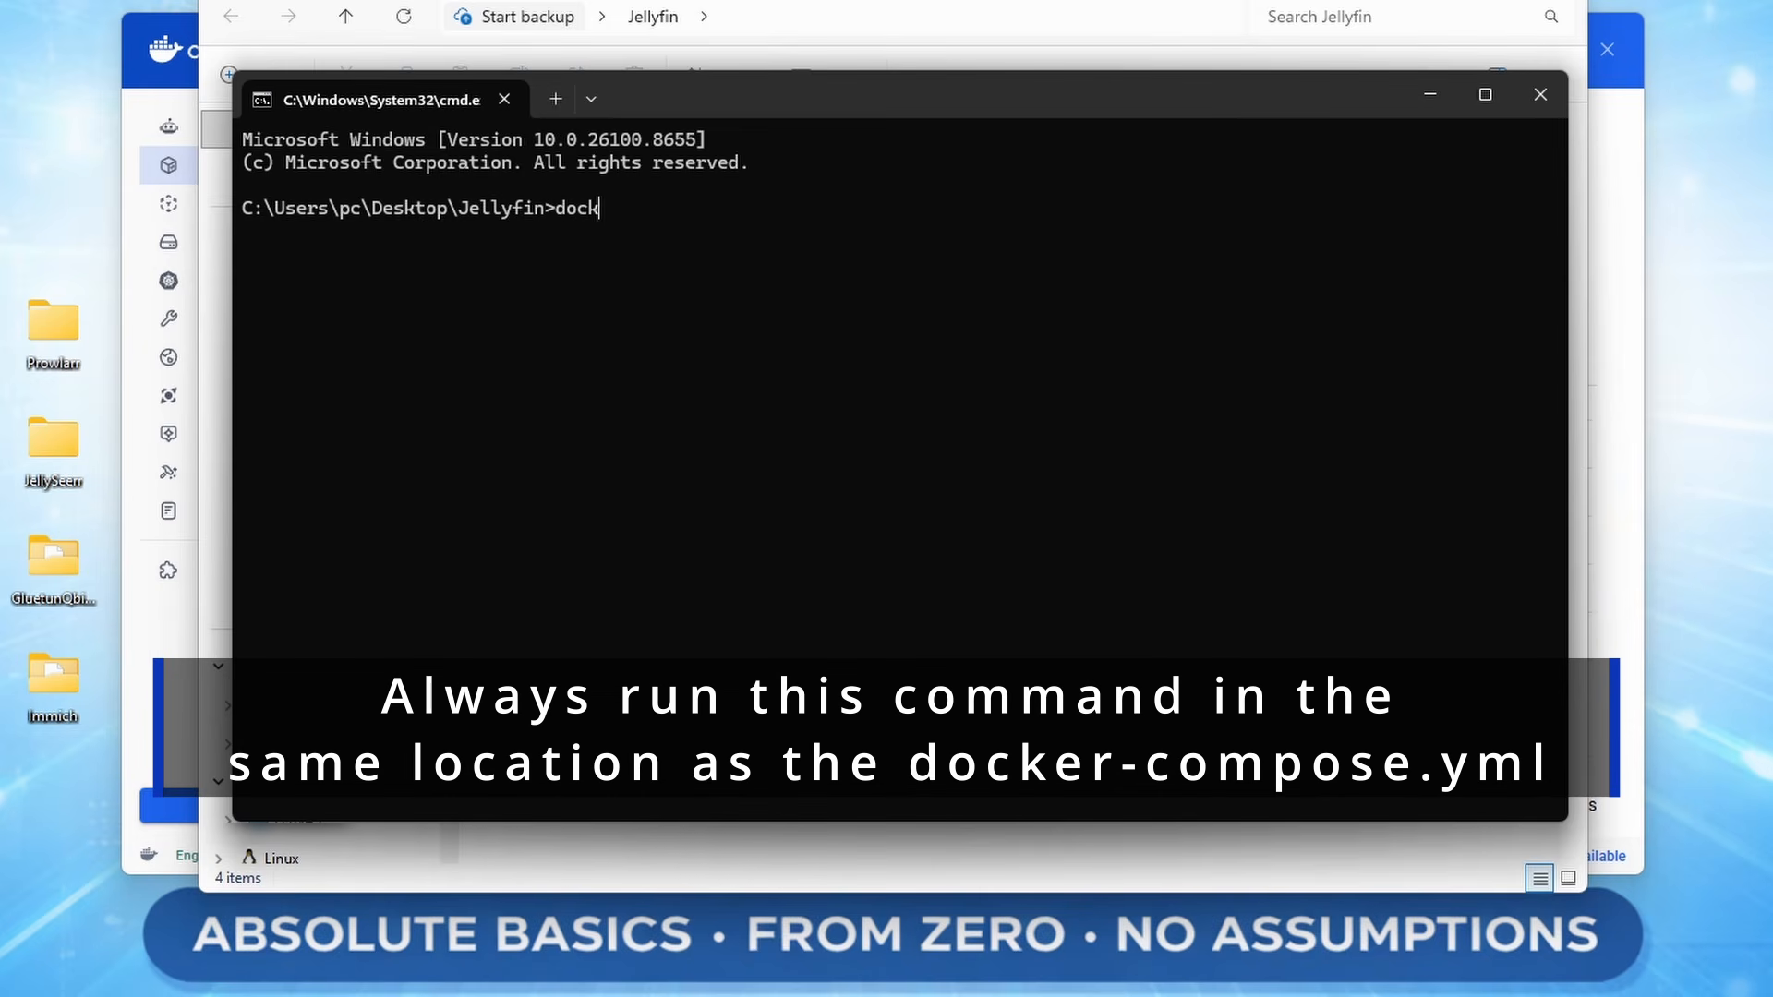
type("er compose u")
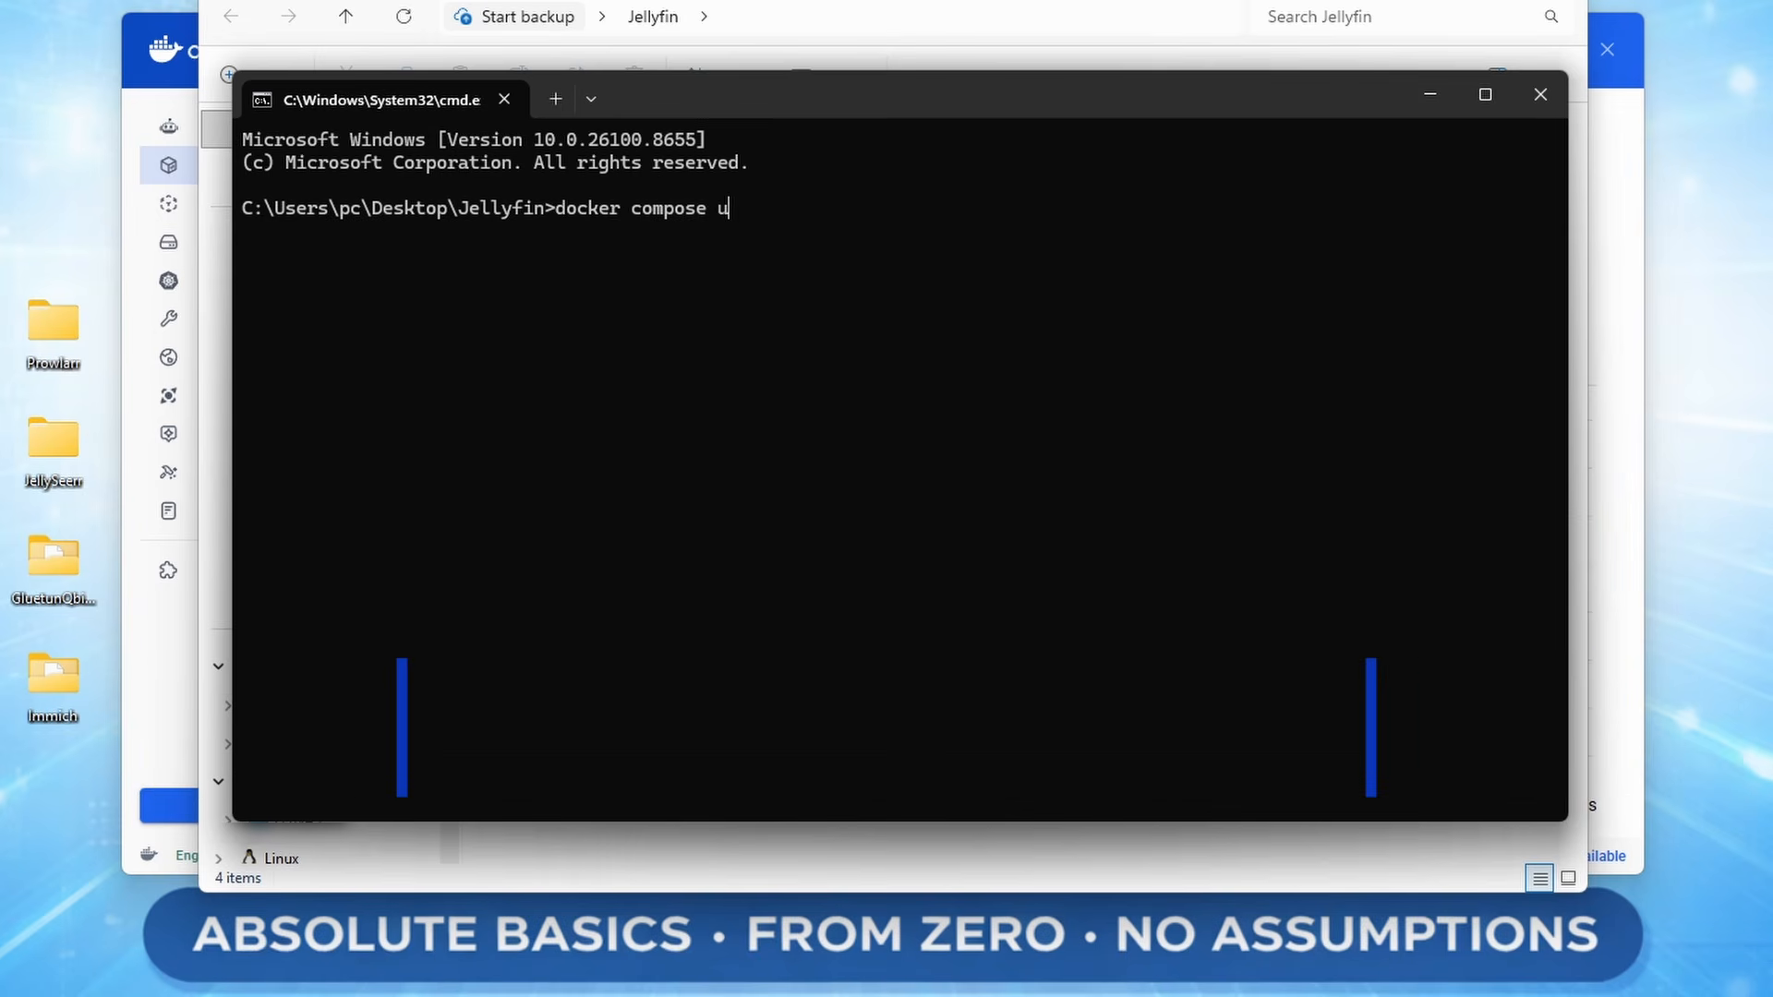
type("p -d")
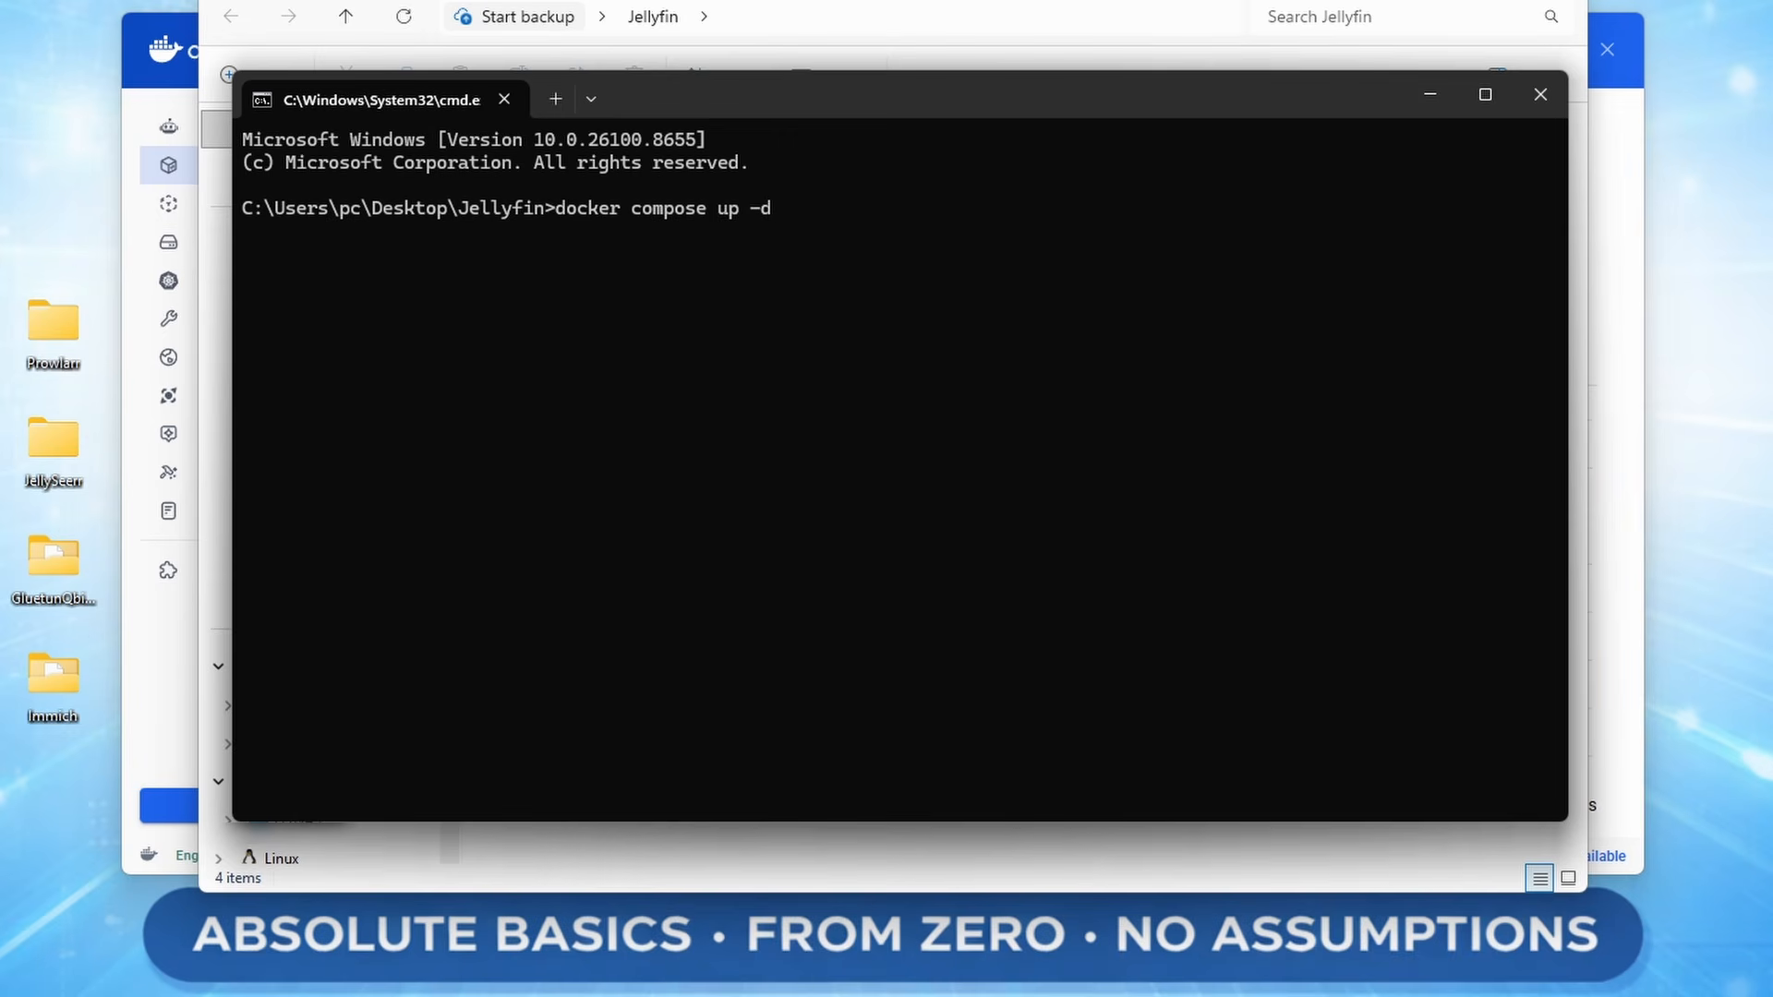
Replace the pending command with docker compose pull && docker compose up -d, and close the terminal without running it
key("BackSpace")
key("BackSpace")
key("BackSpace")
key("BackSpace")
key("BackSpace")
key("BackSpace")
key("BackSpace")
key("BackSpace")
key("BackSpace")
key("BackSpace")
key("BackSpace")
key("BackSpace")
key("BackSpace")
key("BackSpace")
key("BackSpace")
key("BackSpace")
key("BackSpace")
key("BackSpace")
key("BackSpace")
key("BackSpace")
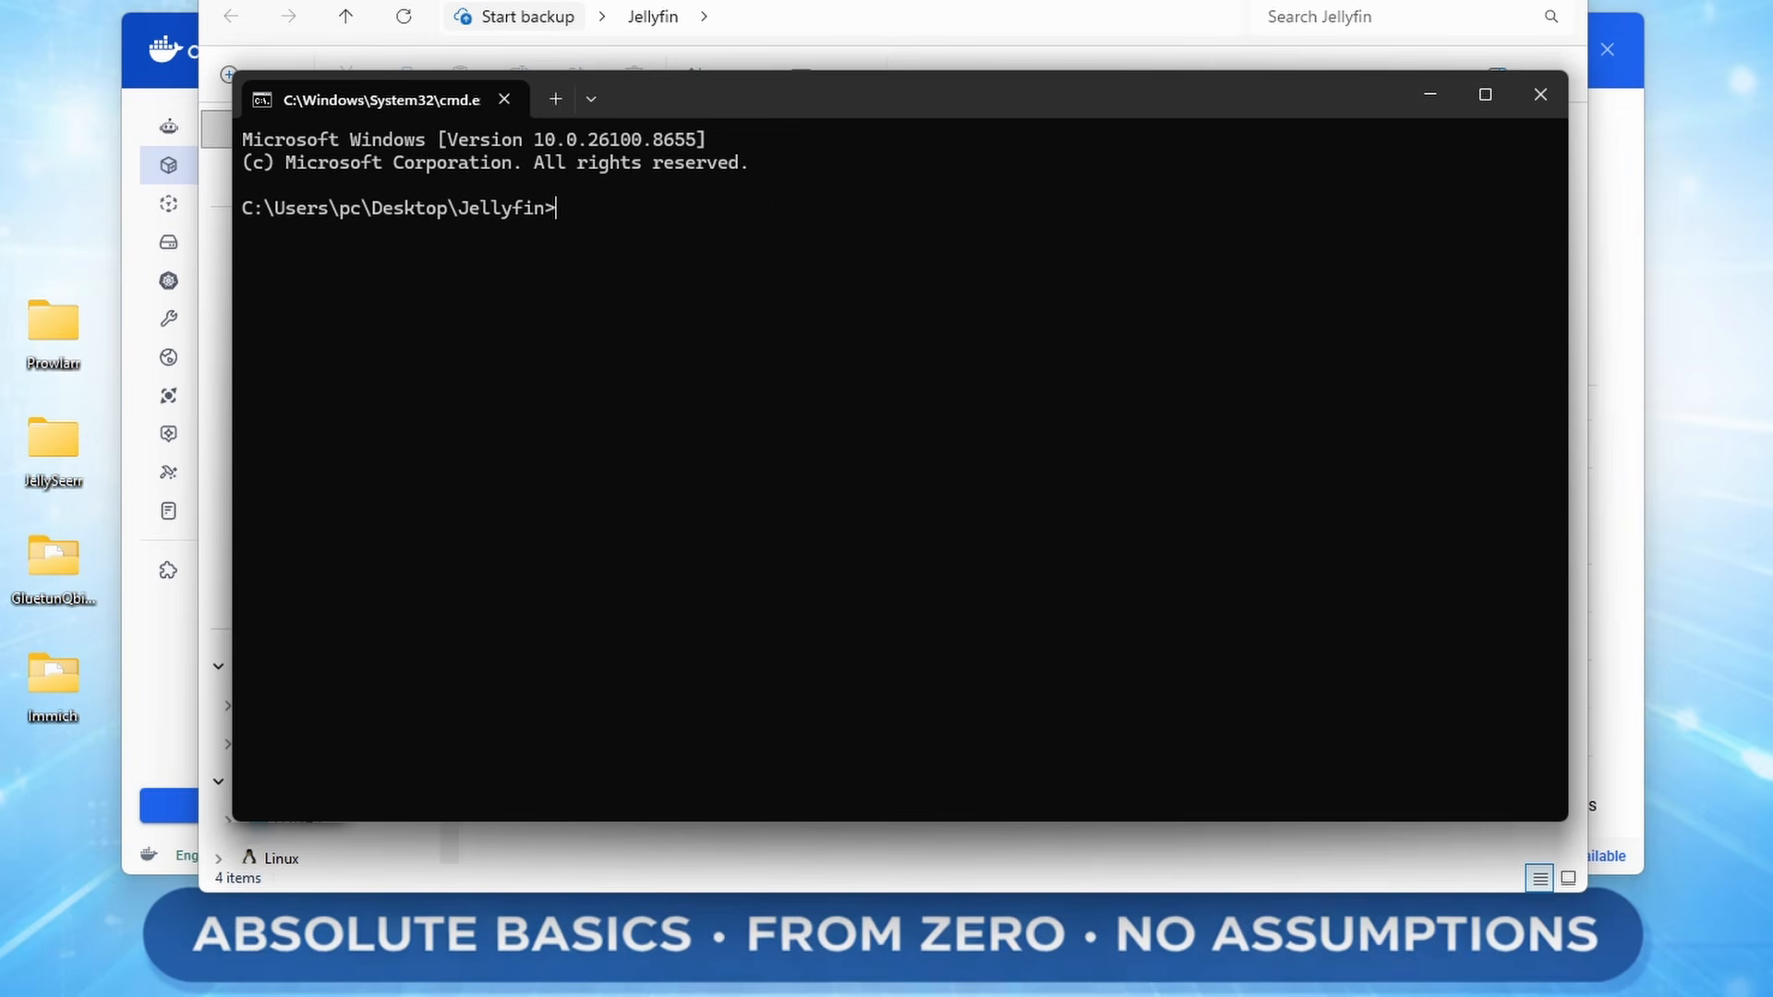
type("docke")
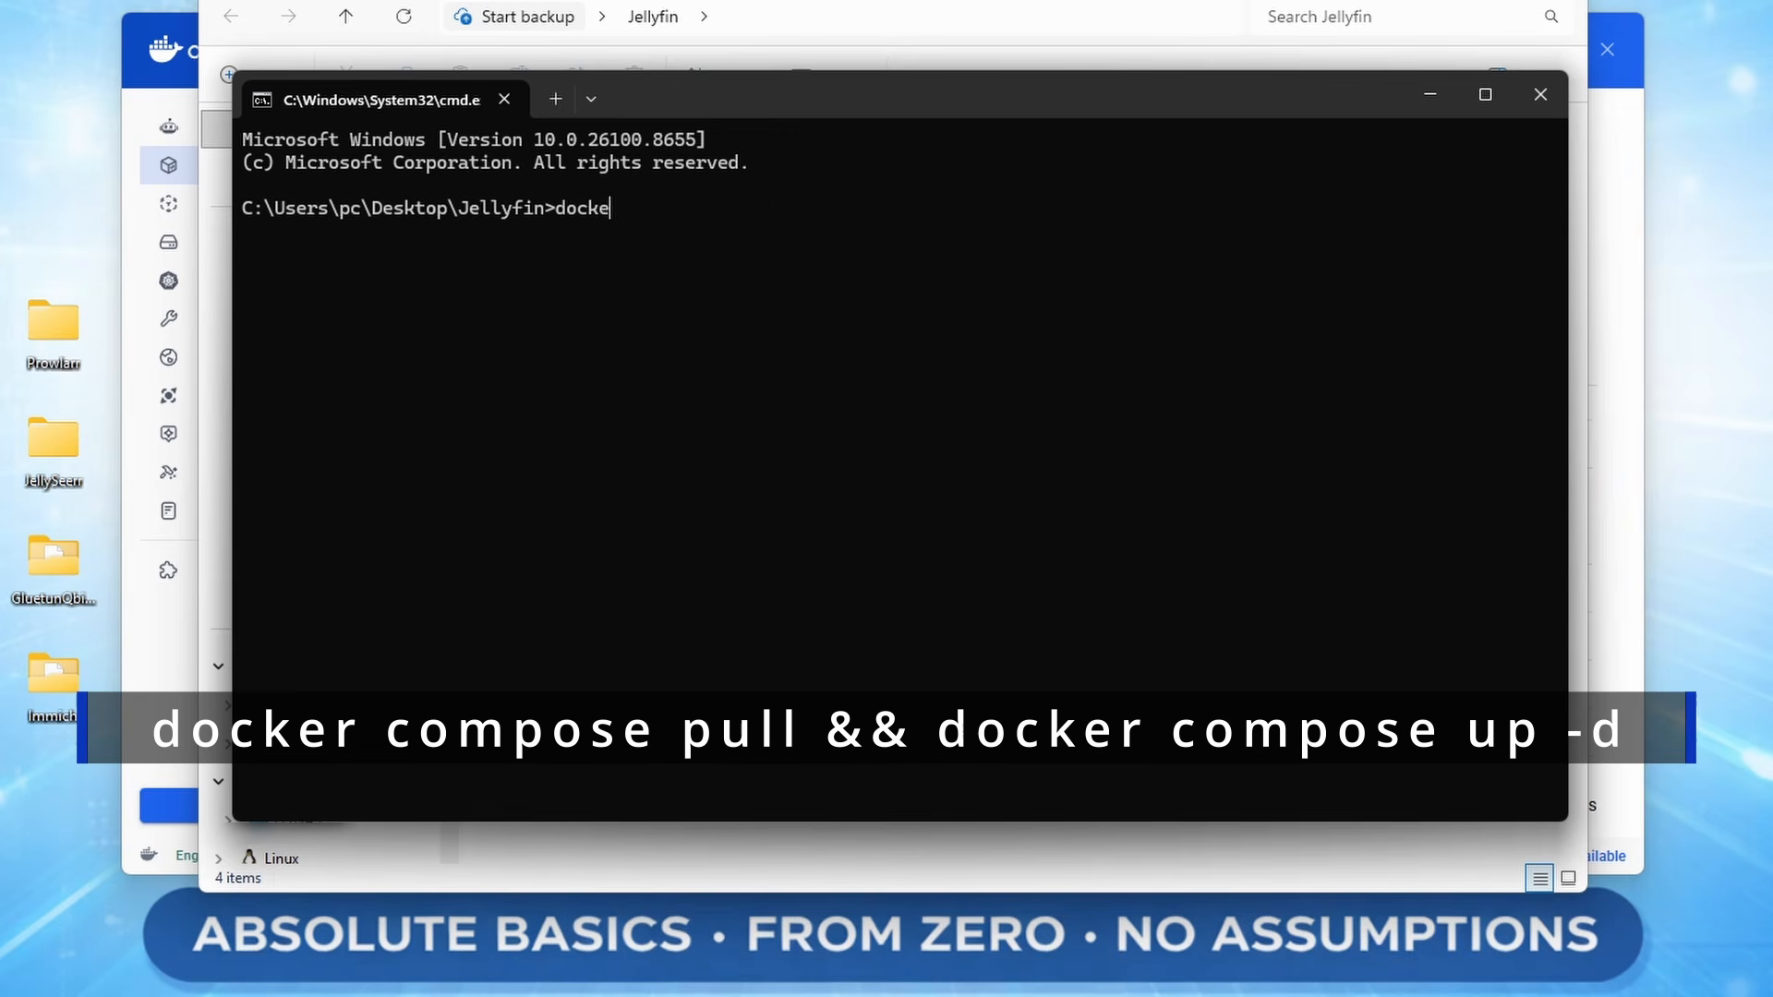
type("r compose pull &&")
type("docker comp")
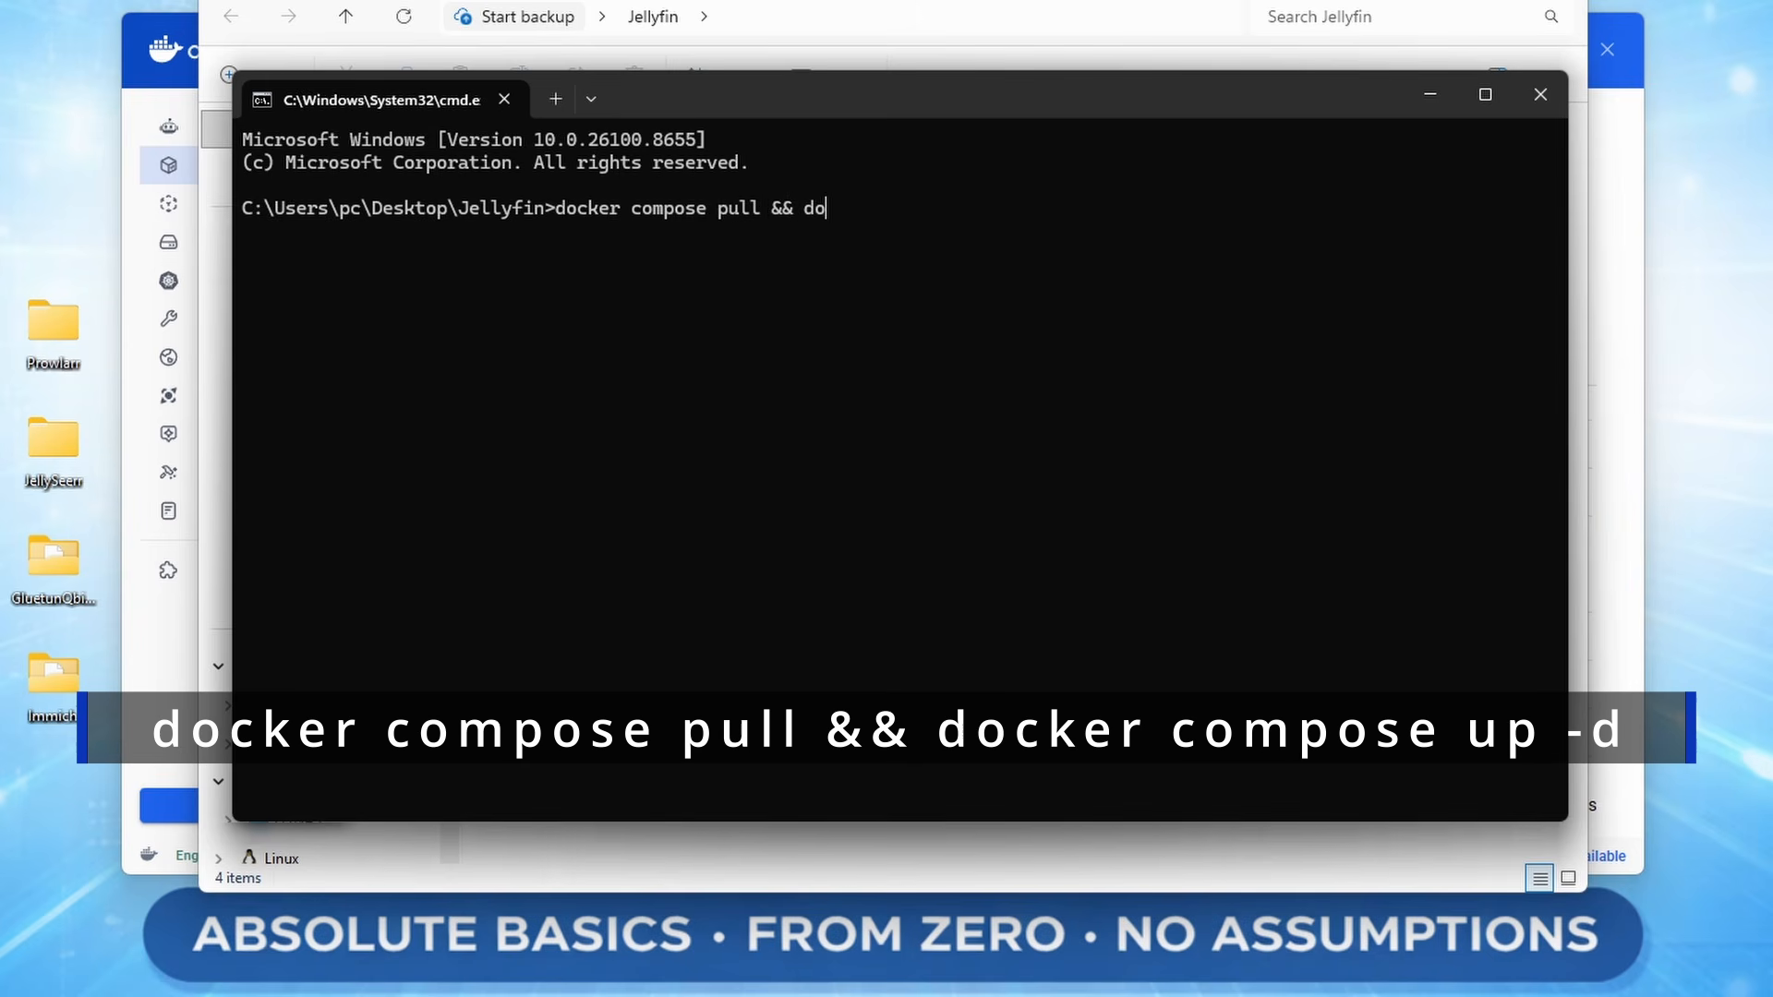
type("ose up -d")
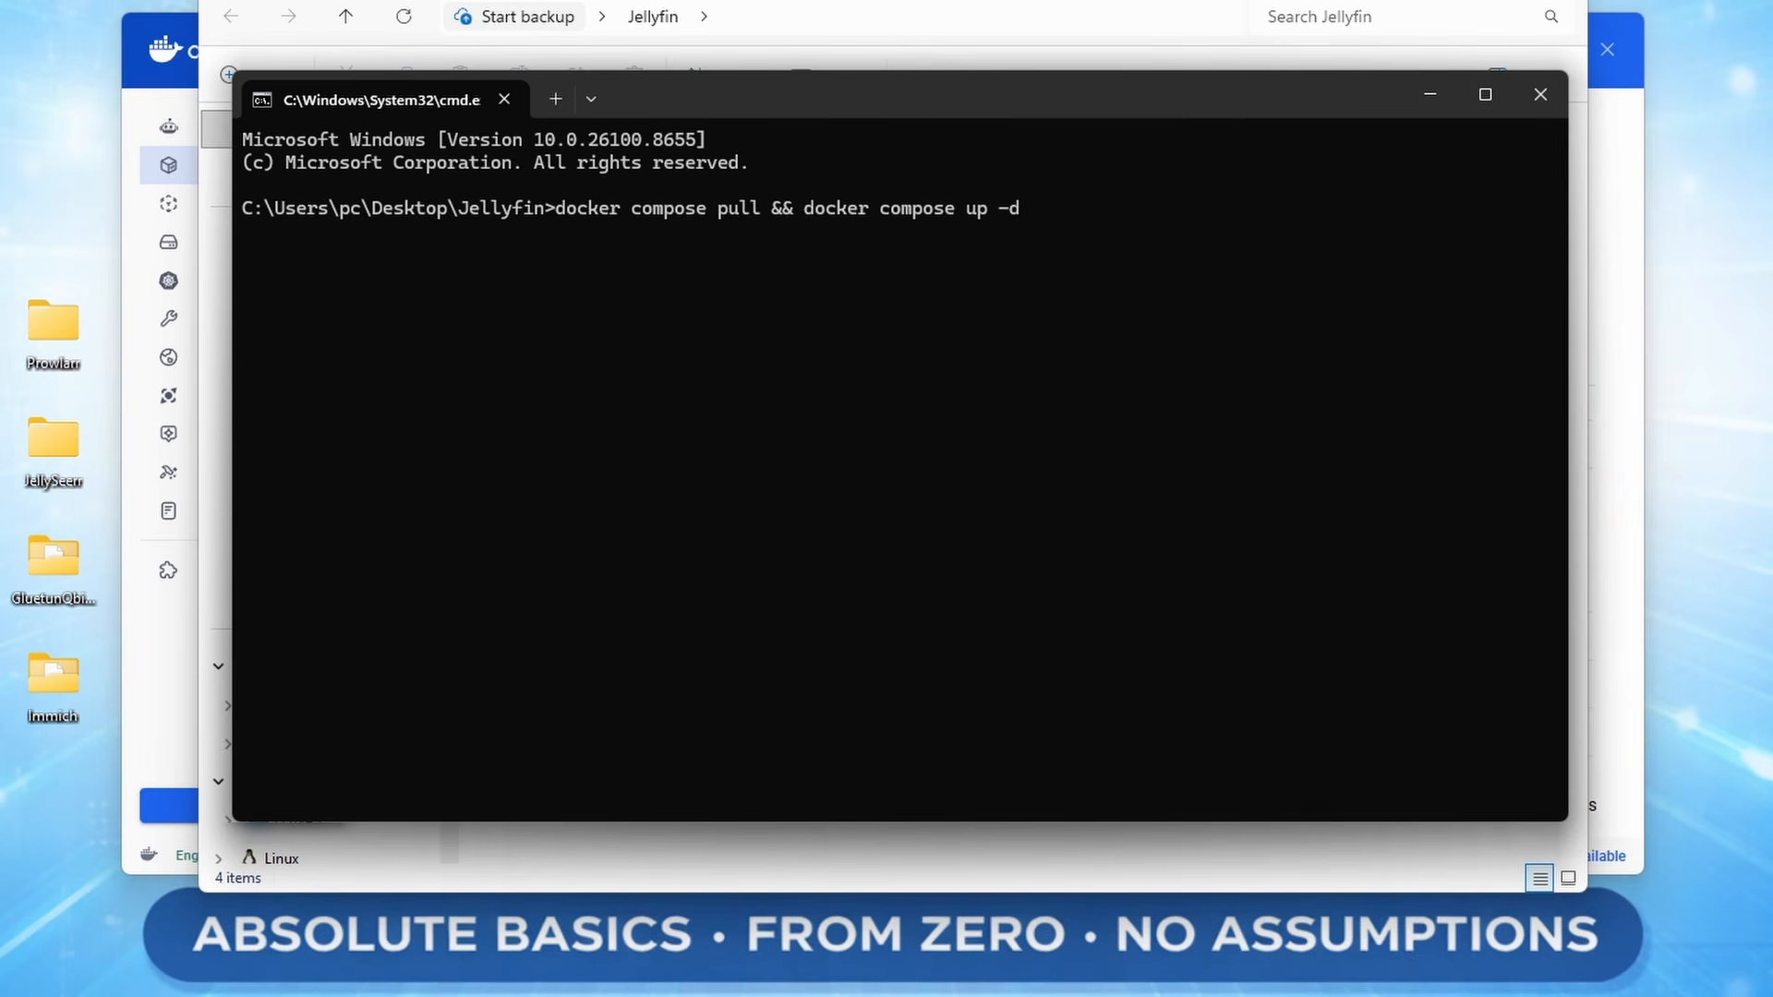
left_click(1552, 103)
left_click(1605, 185)
left_click(1605, 185)
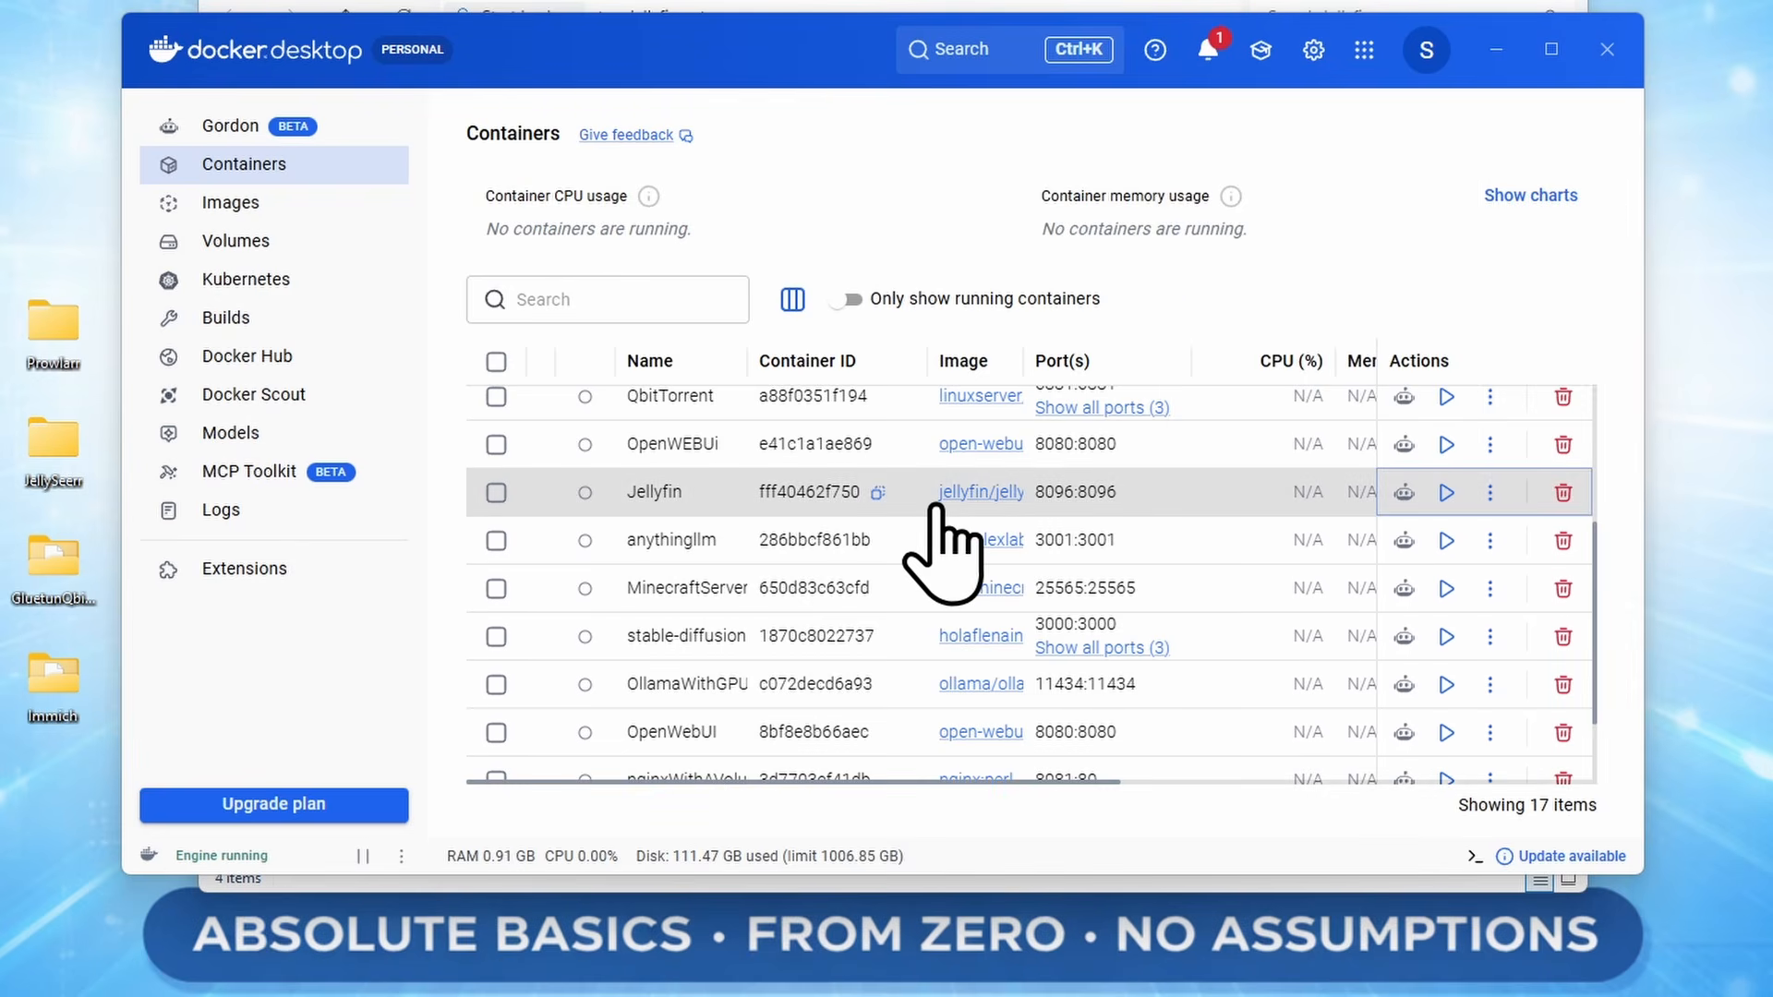
Search Docker Desktop's images for jellyfin and choose the latest tag for the jellyfin/jellyfin image
left_click(236, 205)
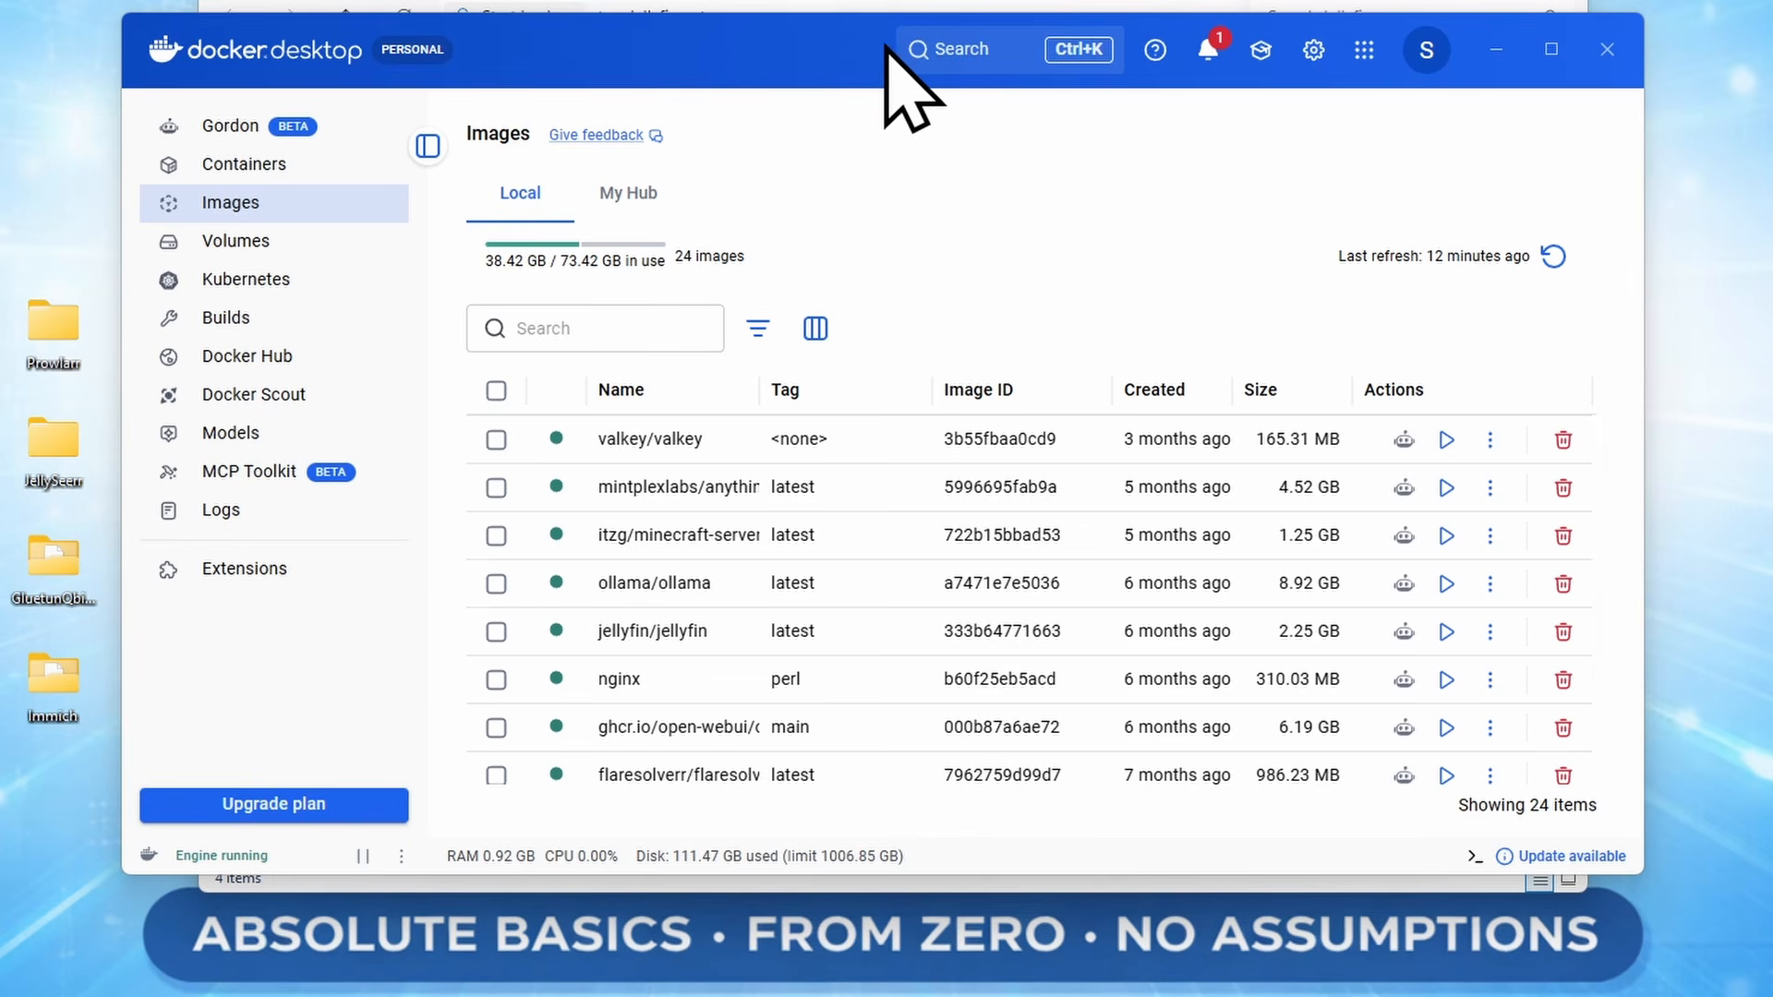
left_click(966, 55)
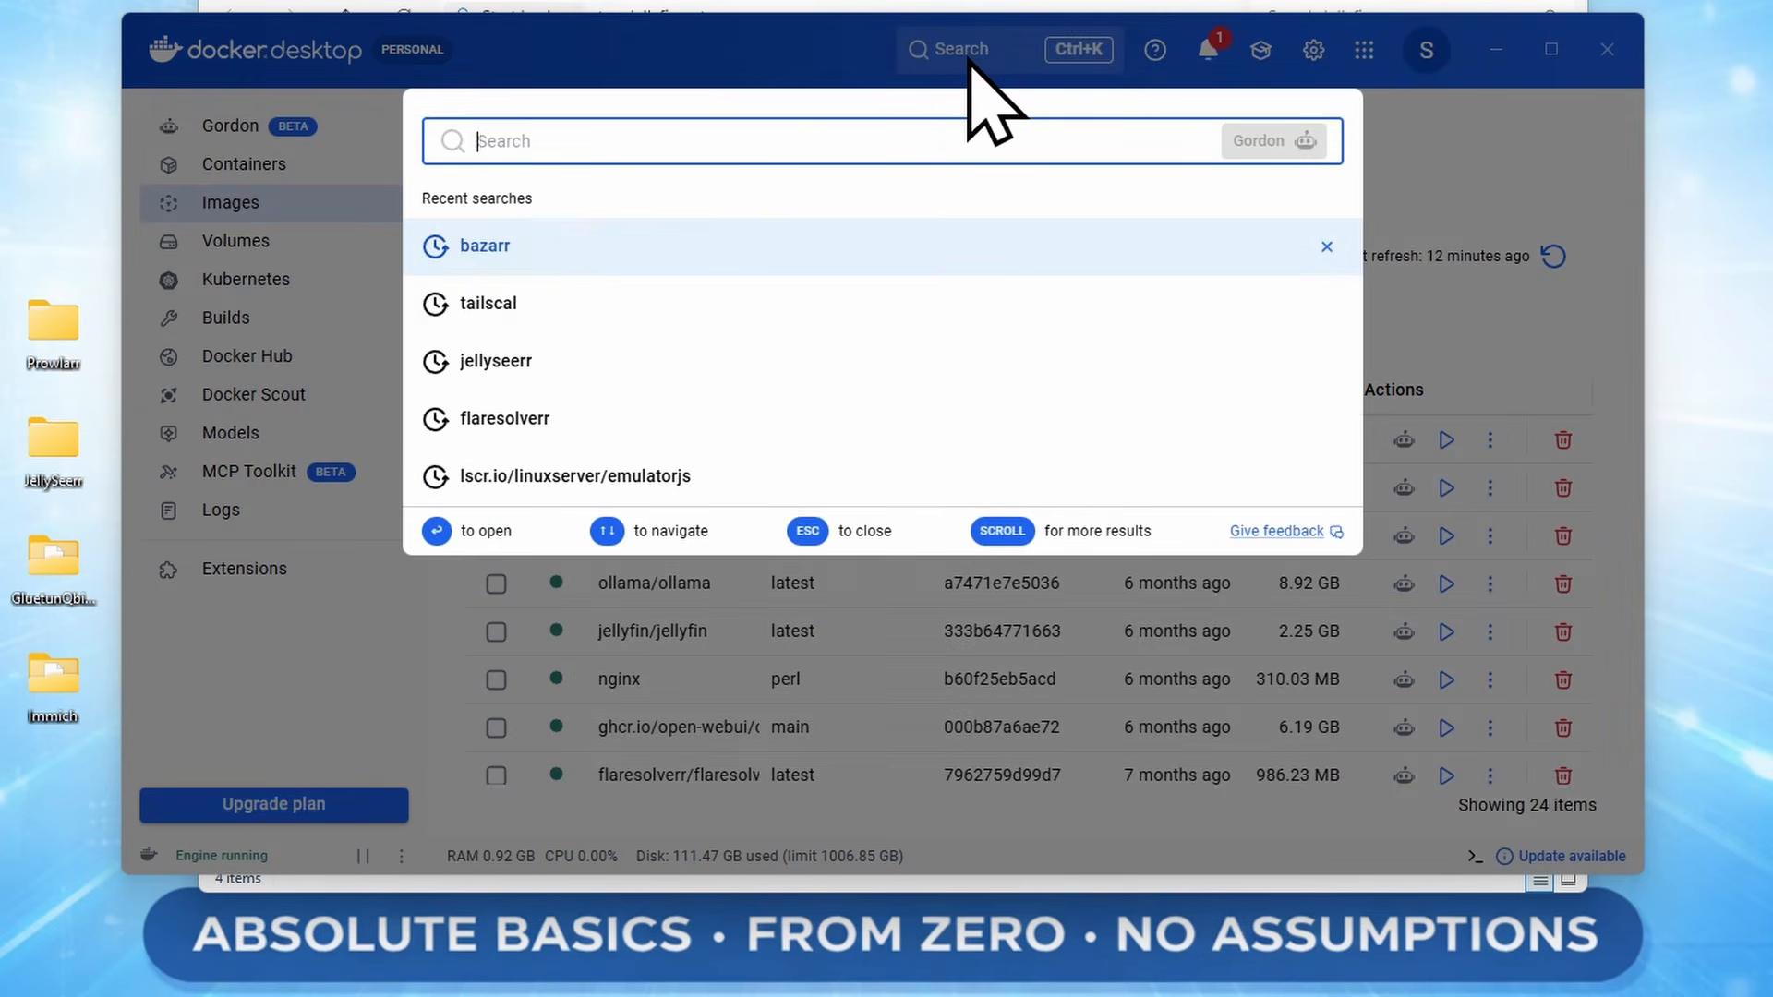
type("jellyfin")
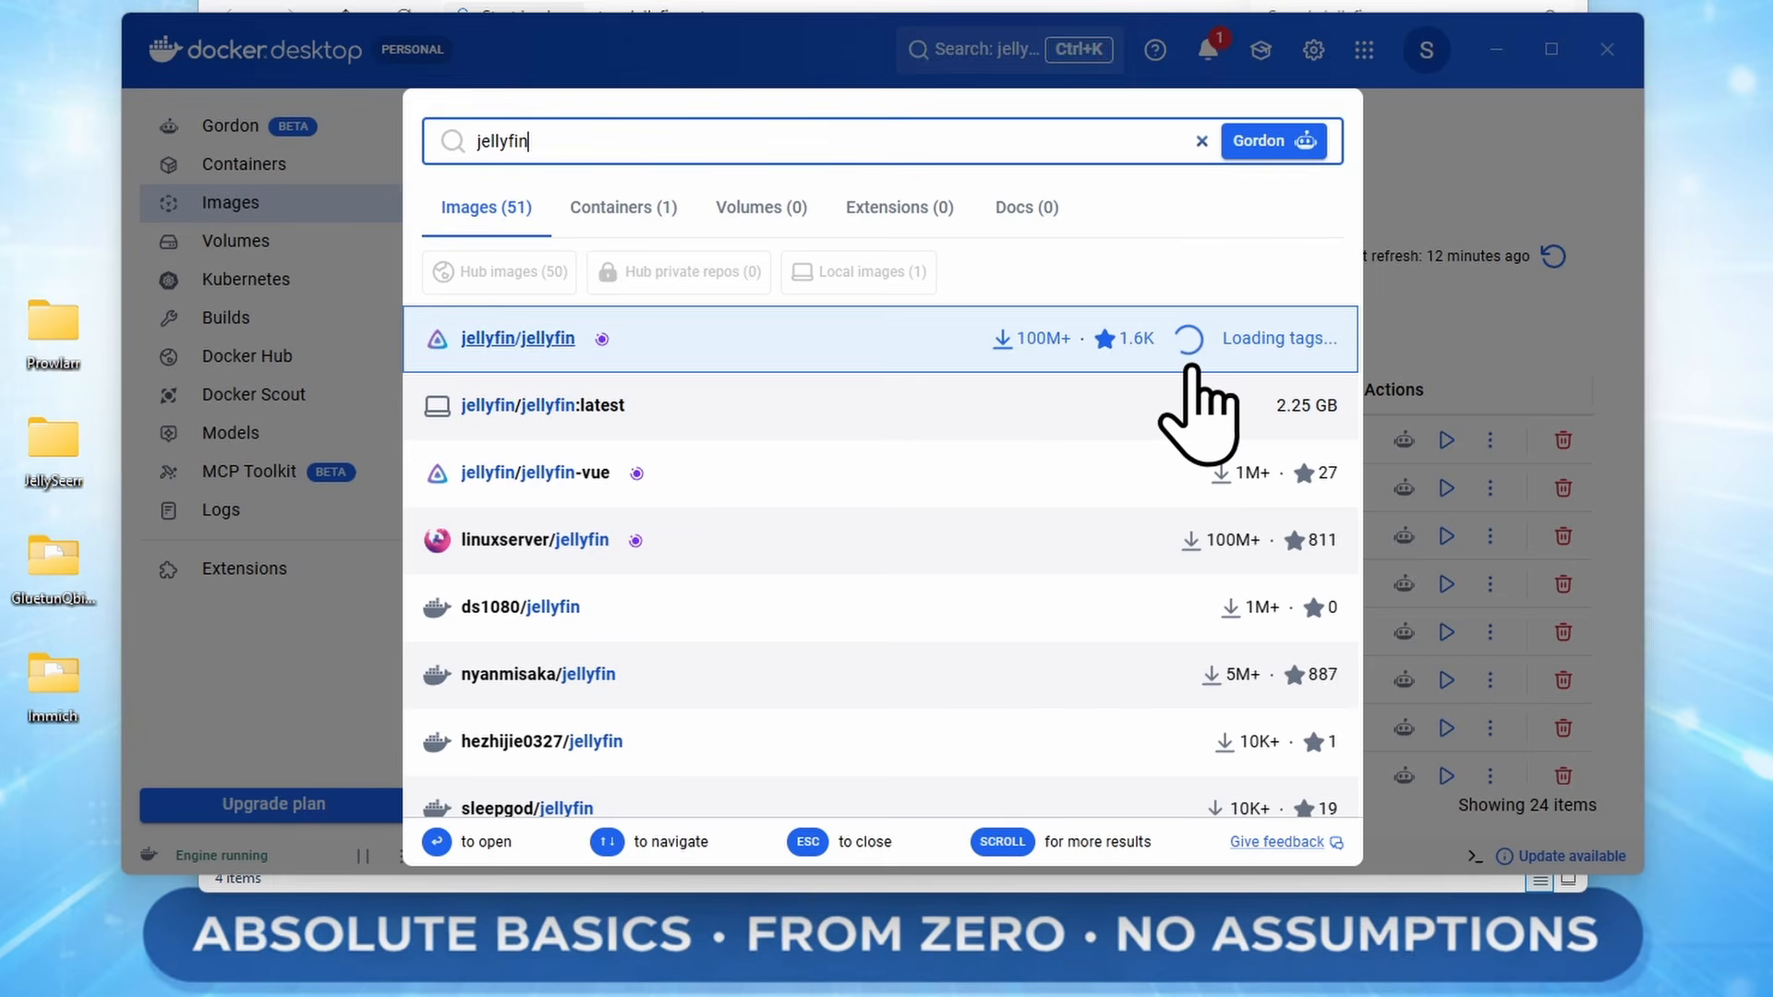
left_click(1145, 351)
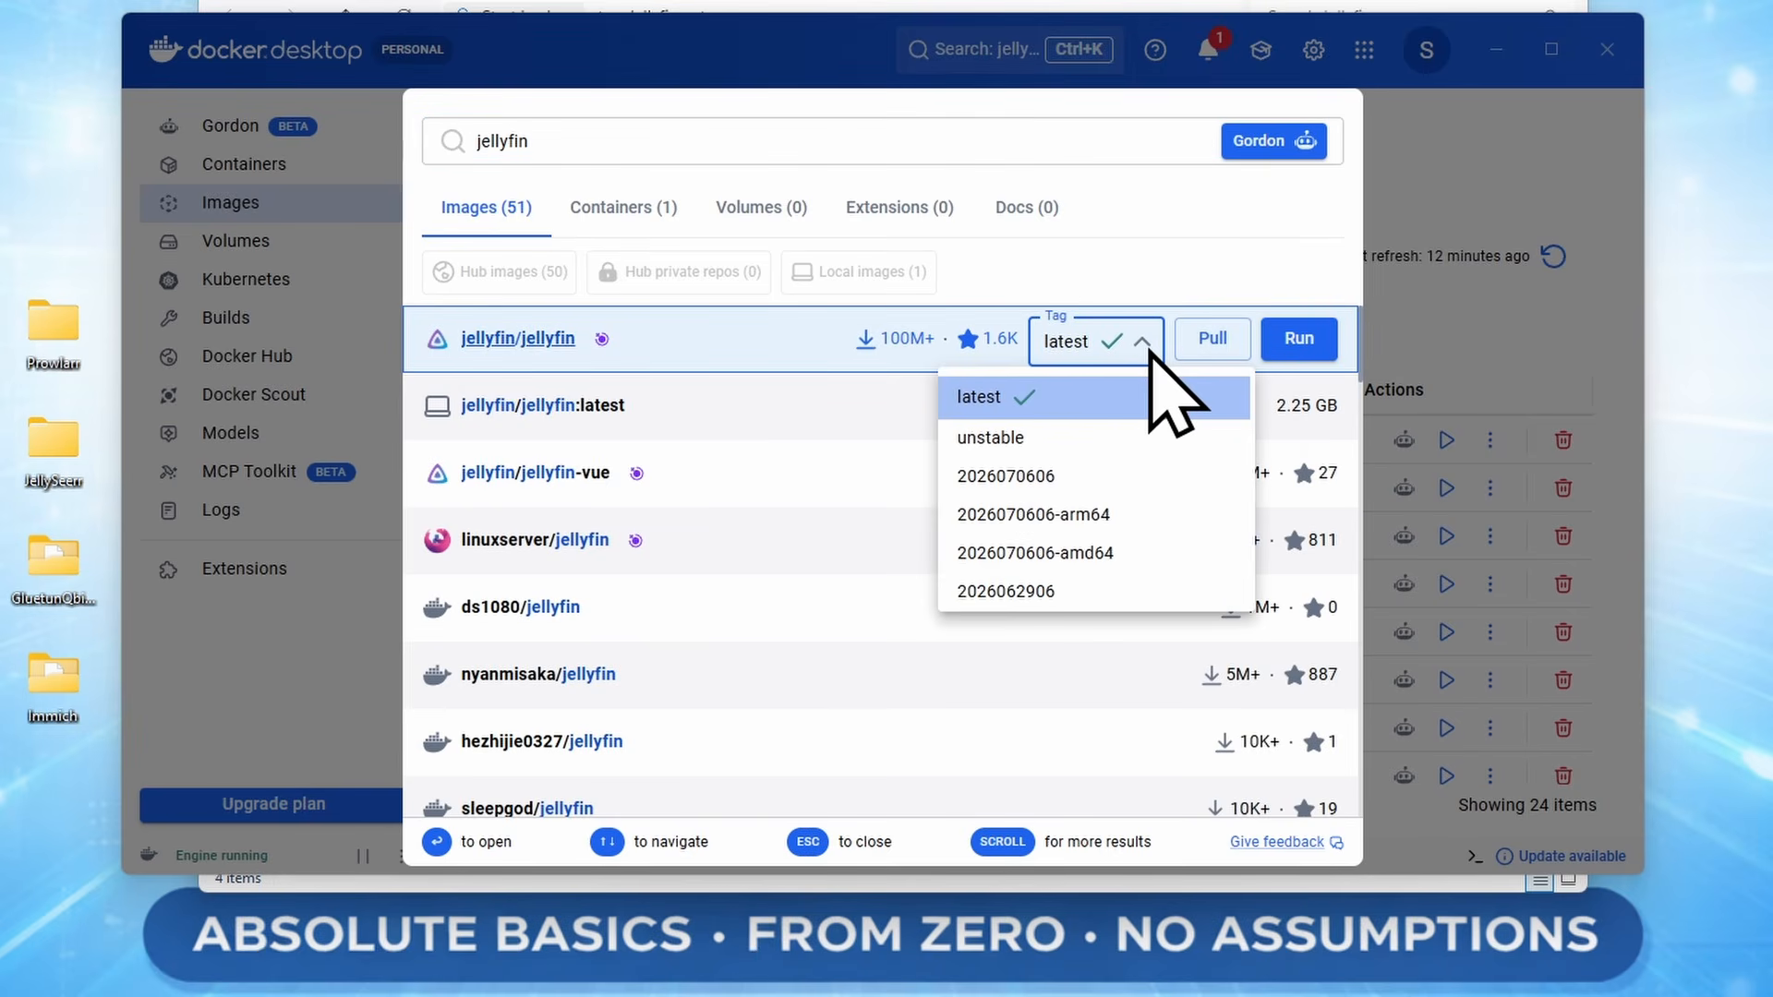
left_click(1148, 395)
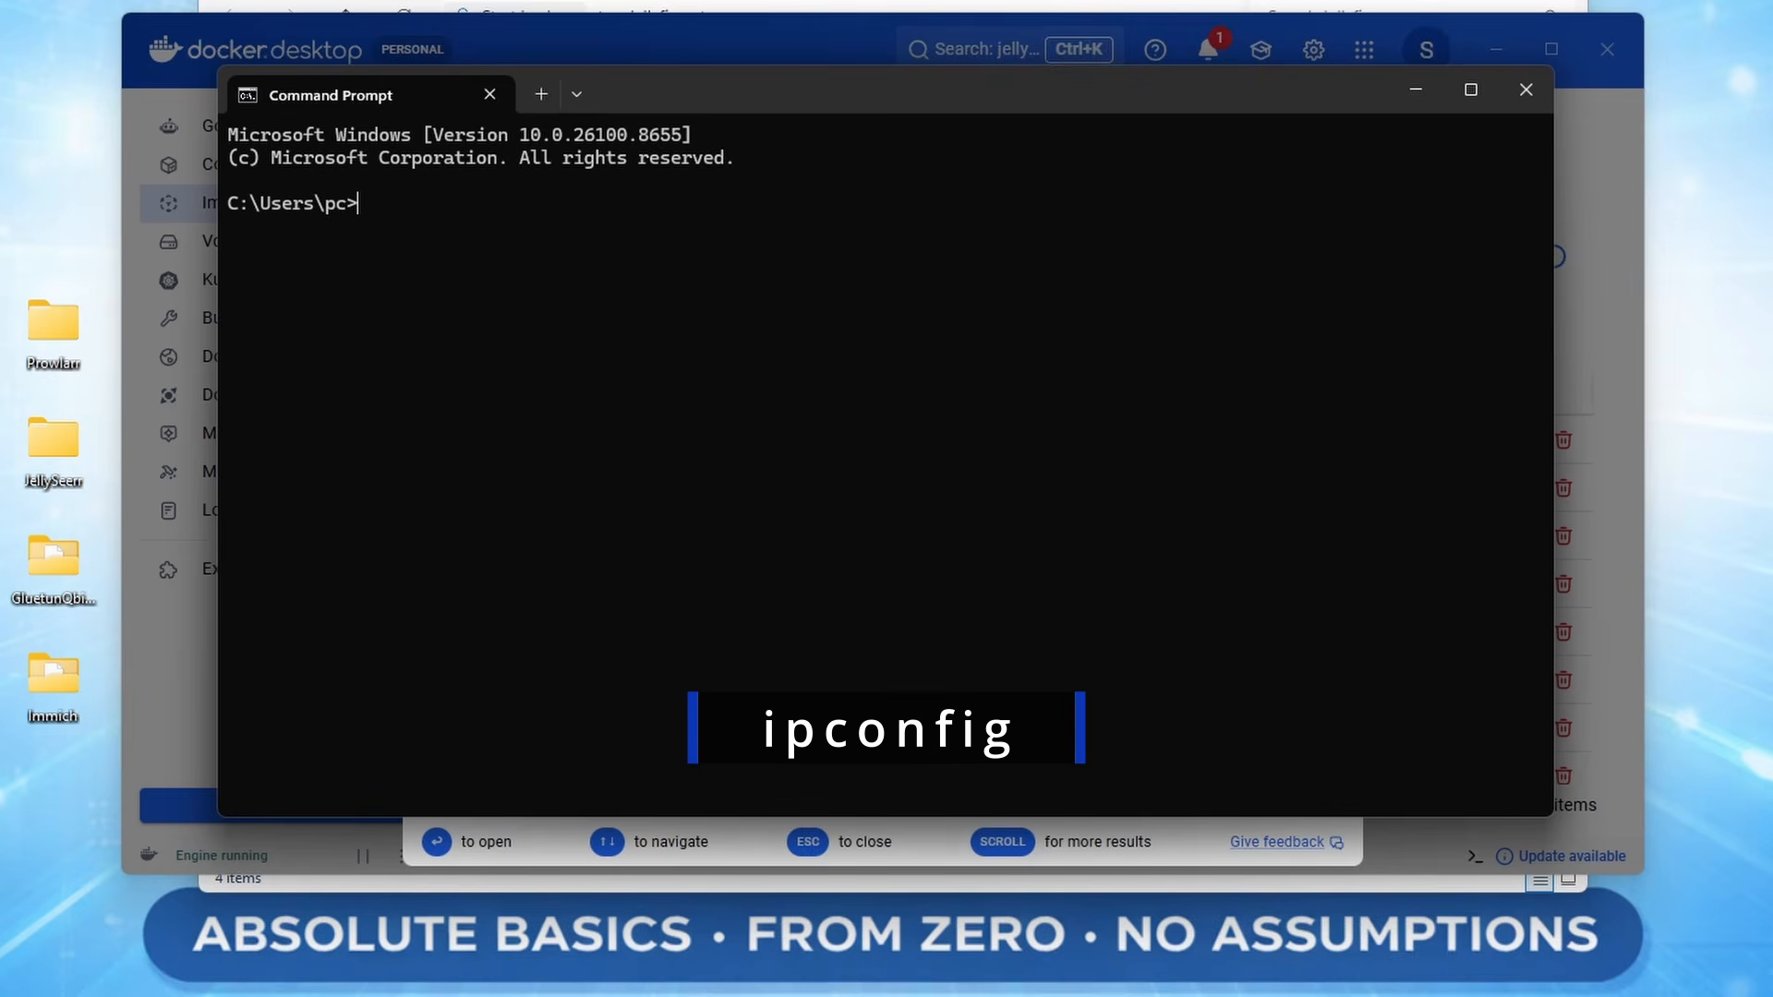
Run ipconfig in a Command Prompt to look up the computer's IPv4 address
type("ipconfig")
key("Return")
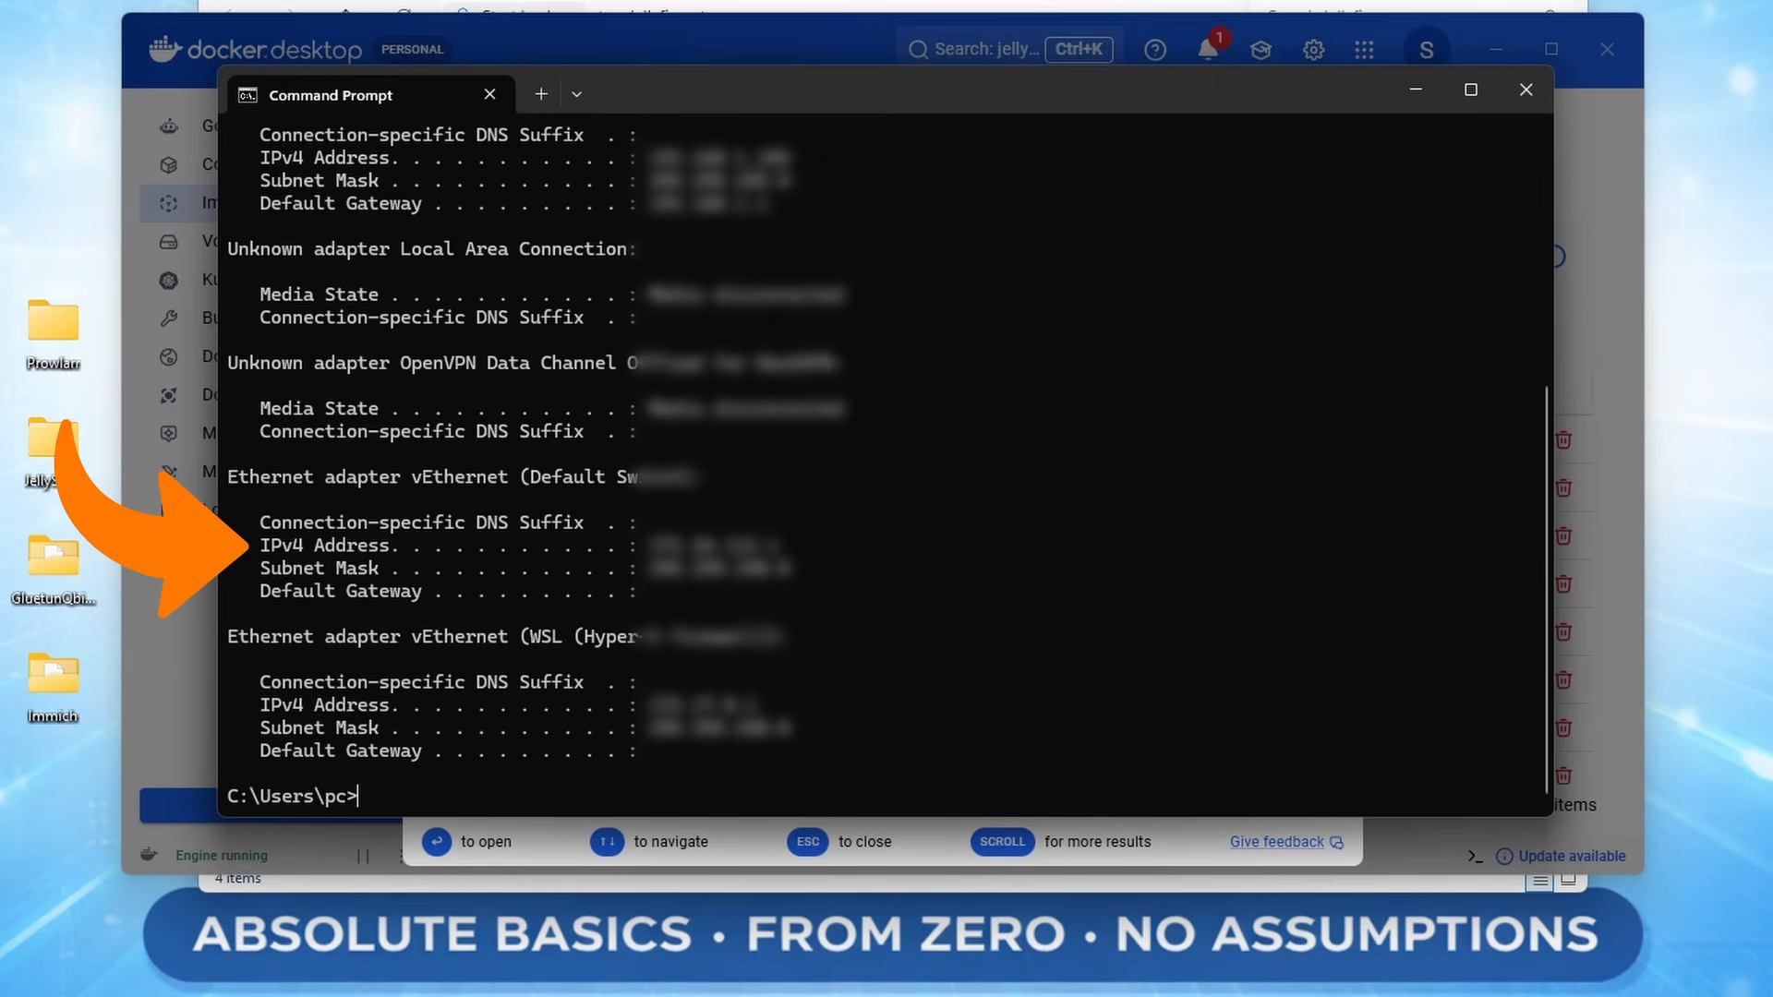